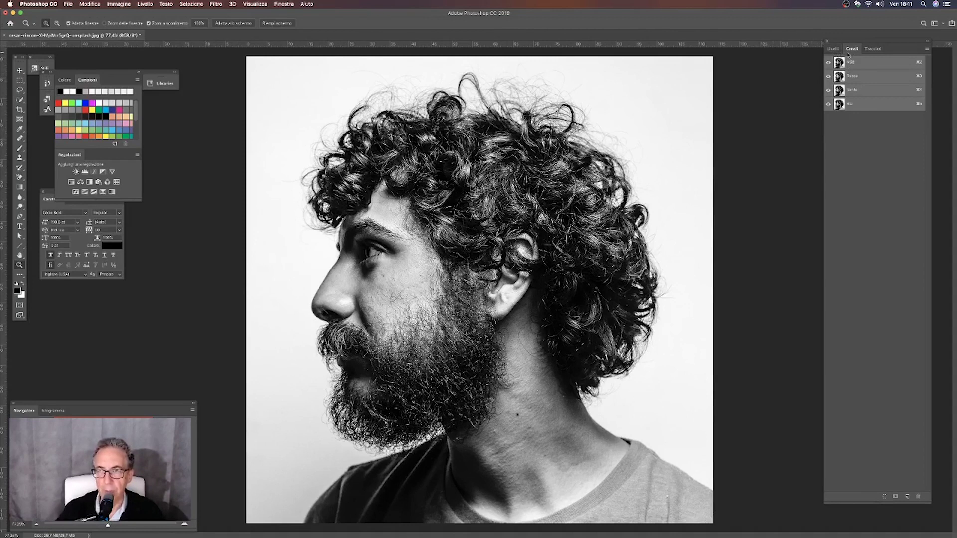
Compare the Rosso, Verde and Blu channels, then duplicate Blu as 'Blu copia'
{"action": "left_click", "coordinate": [859, 79]}
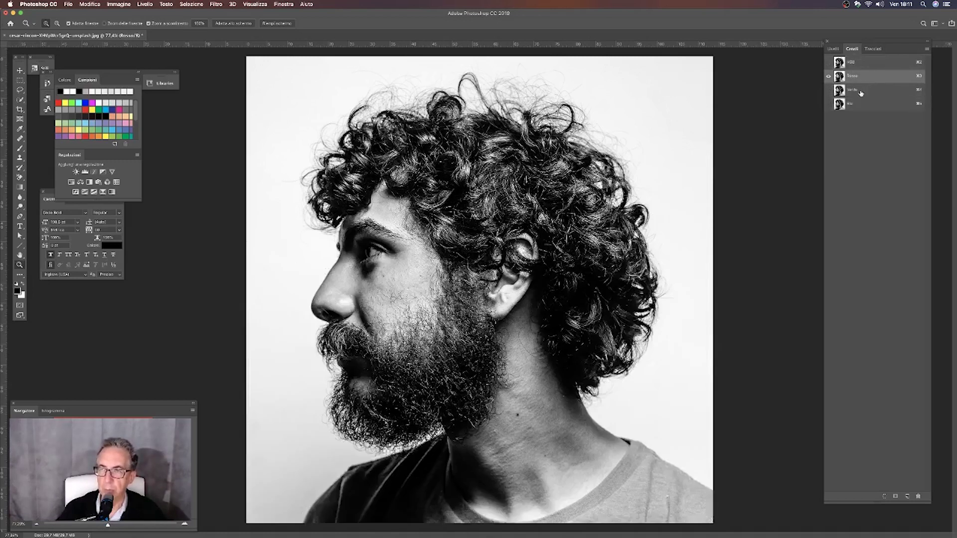
{"action": "left_click", "coordinate": [860, 93]}
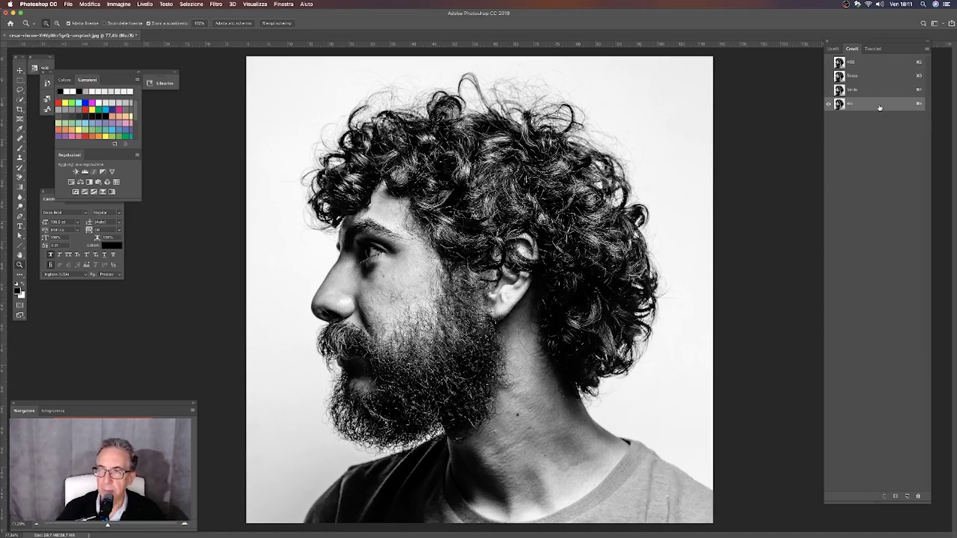
{"action": "left_click_drag", "start_coordinate": [880, 108], "coordinate": [909, 497]}
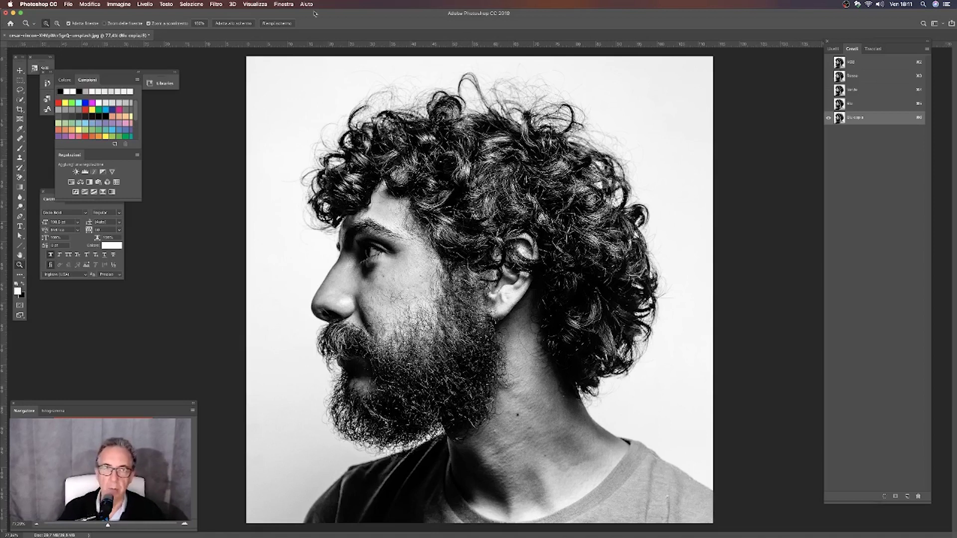
Apply Levels to Blu copia with black input 152 and white input about 197
{"action": "left_click", "coordinate": [121, 4]}
{"action": "mouse_move", "coordinate": [122, 13]}
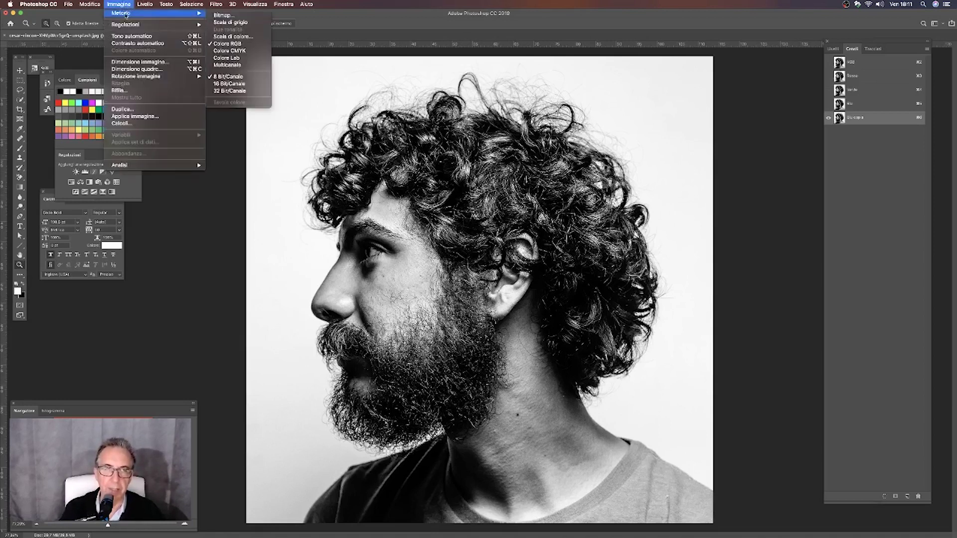
{"action": "left_click", "coordinate": [230, 32]}
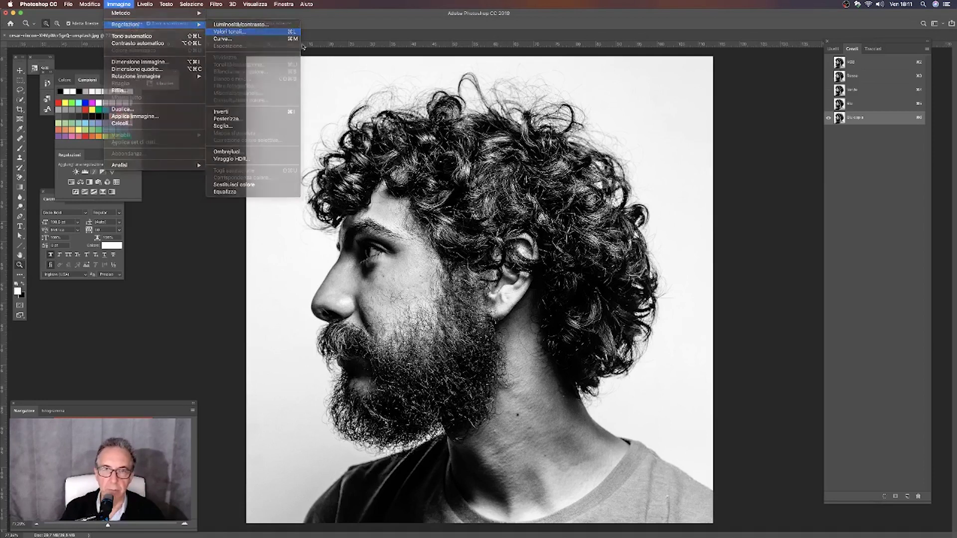
{"action": "left_click_drag", "start_coordinate": [732, 78], "coordinate": [719, 65]}
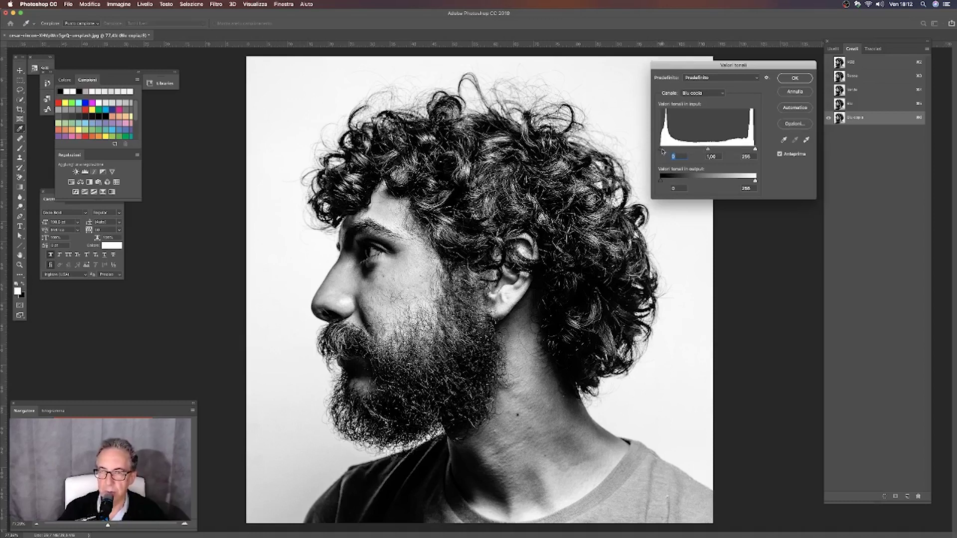
{"action": "left_click_drag", "start_coordinate": [662, 150], "coordinate": [689, 151]}
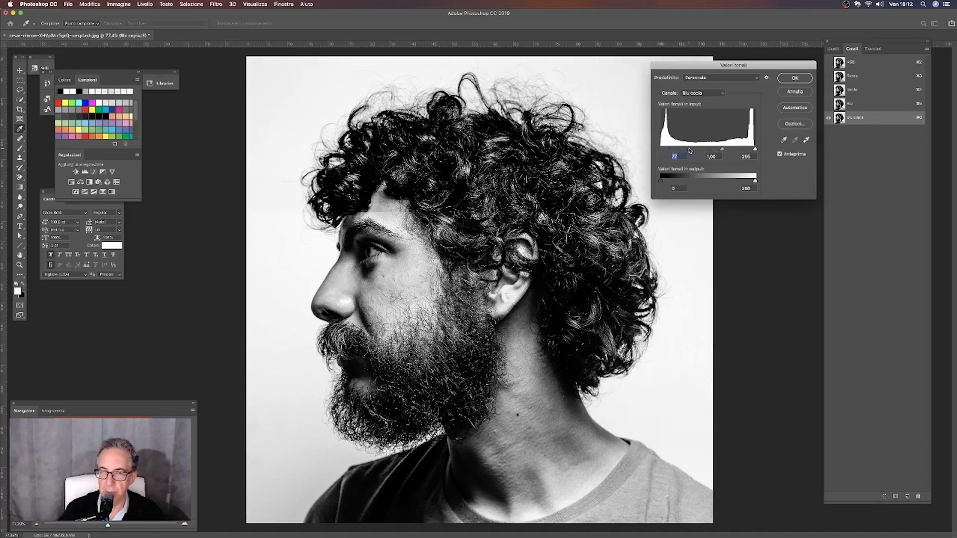
{"action": "left_click_drag", "start_coordinate": [690, 150], "coordinate": [714, 149]}
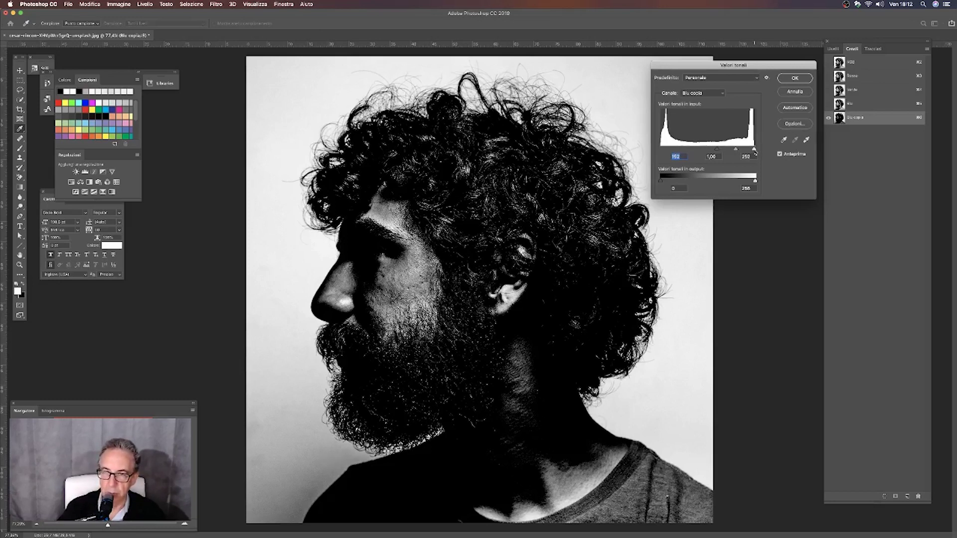
{"action": "left_click_drag", "start_coordinate": [755, 154], "coordinate": [735, 150]}
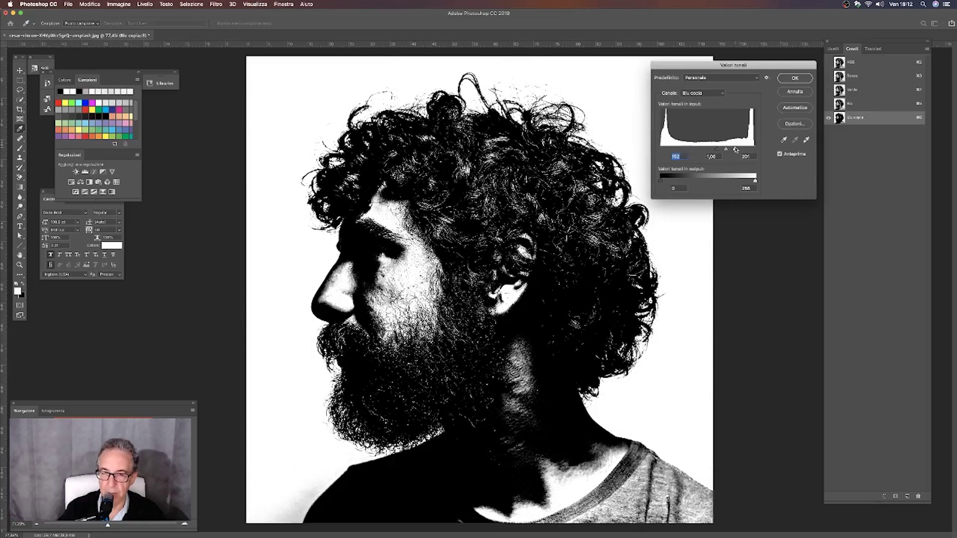
{"action": "left_click_drag", "start_coordinate": [734, 150], "coordinate": [734, 150]}
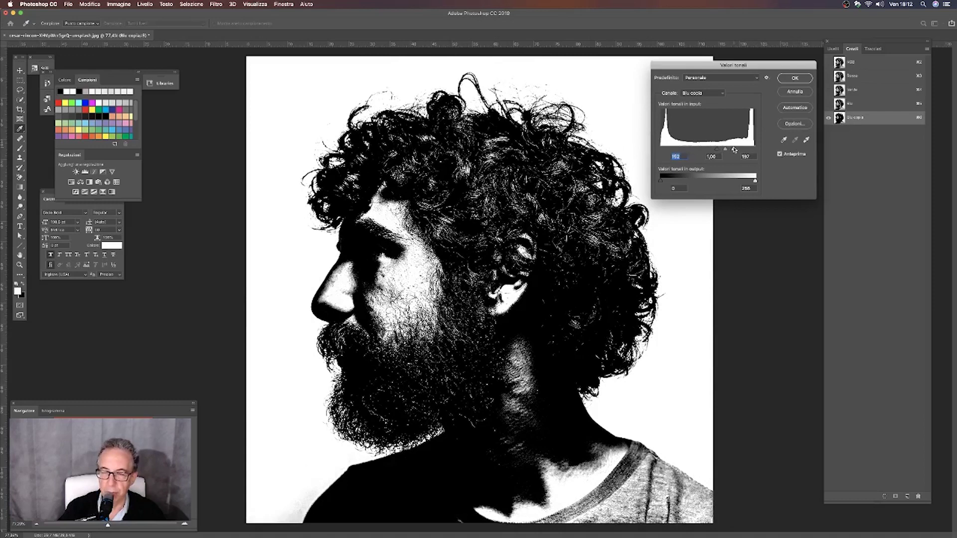
{"action": "key", "text": "Tab"}
{"action": "key", "text": "Tab"}
{"action": "left_click", "coordinate": [801, 80]}
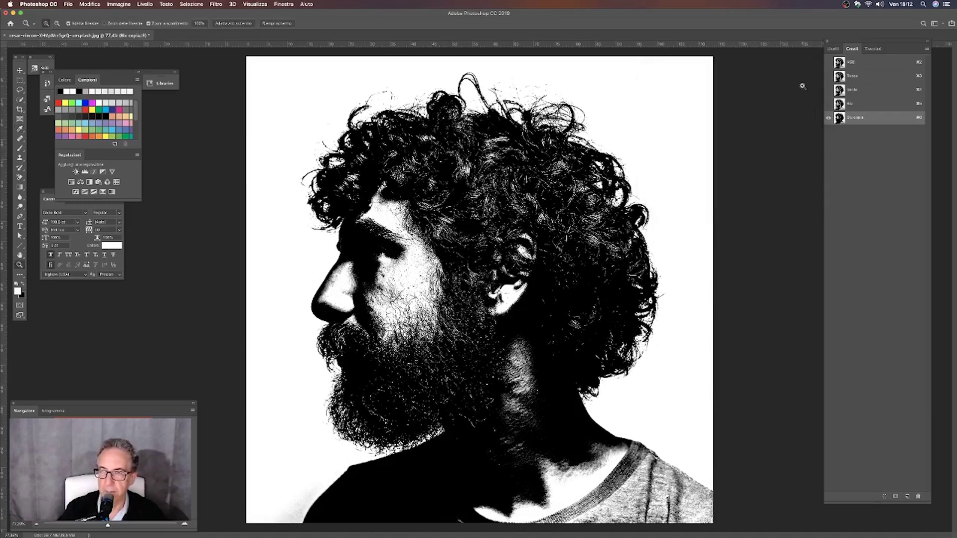
Load Blu copia as a selection and add it as a layer mask on Livello 0
{"action": "left_click", "coordinate": [865, 64]}
{"action": "left_click", "coordinate": [833, 48]}
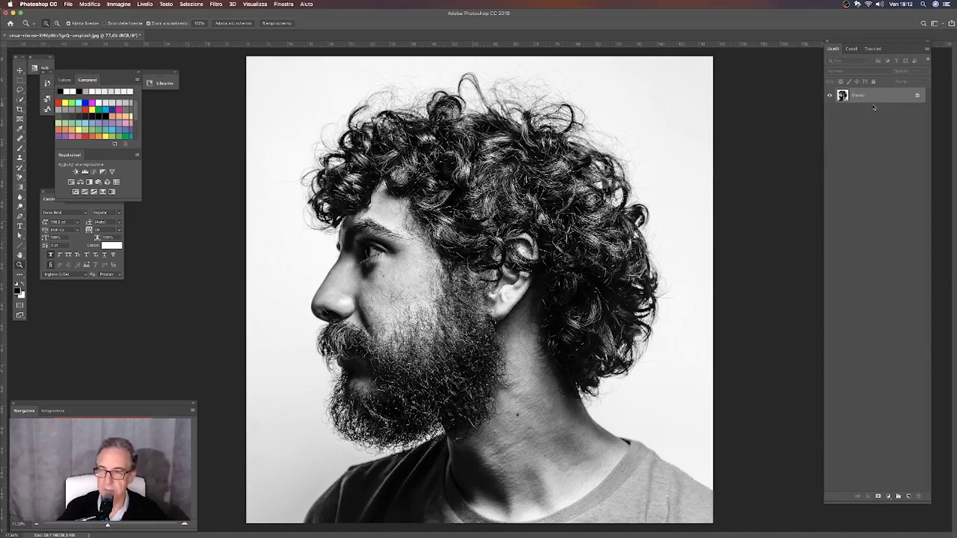
{"action": "left_click", "coordinate": [851, 49]}
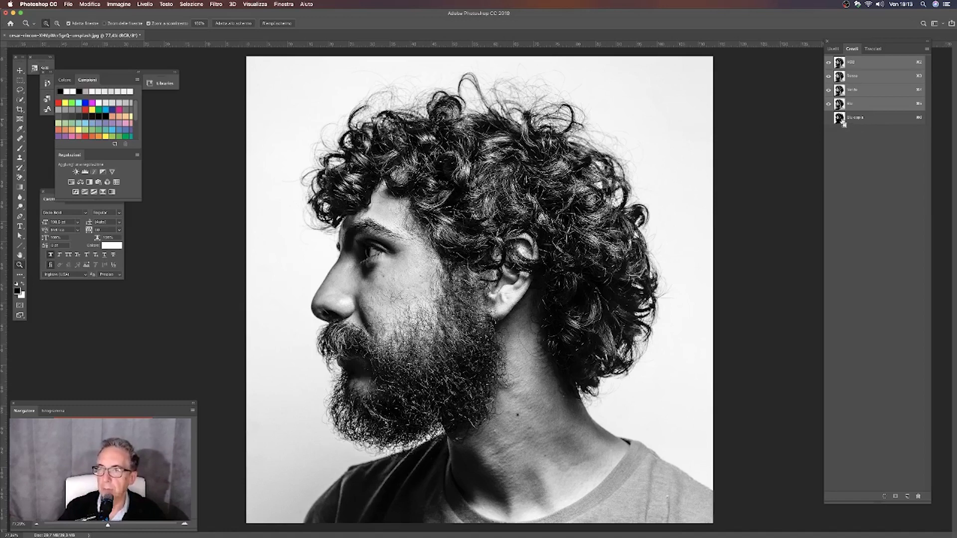
{"action": "left_click", "coordinate": [840, 120], "text": "super"}
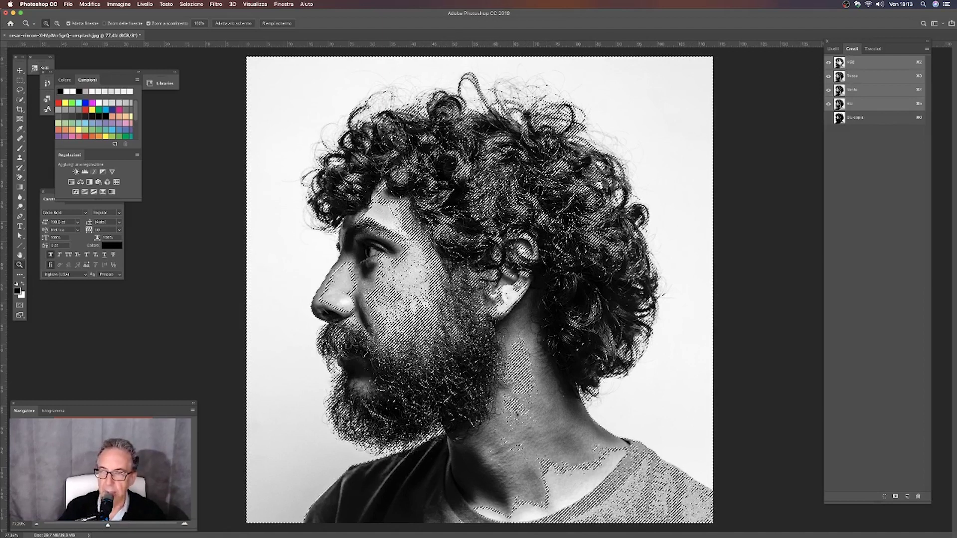
{"action": "left_click", "coordinate": [833, 49]}
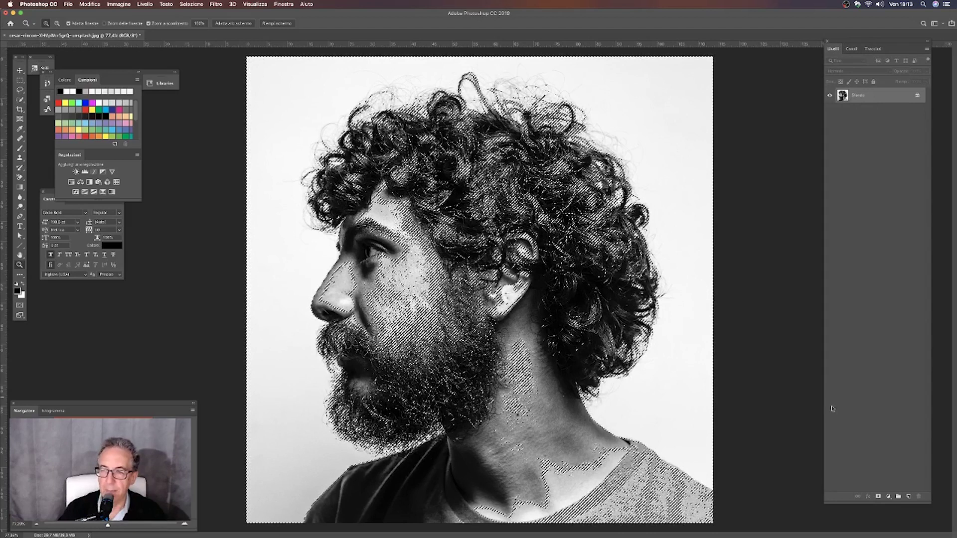
{"action": "left_click", "coordinate": [878, 497]}
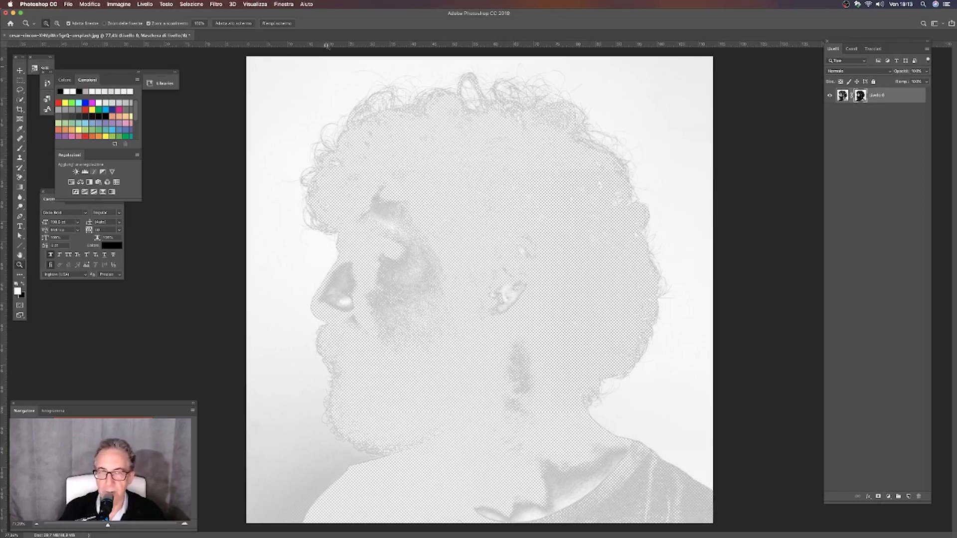
{"action": "left_click", "coordinate": [114, 4]}
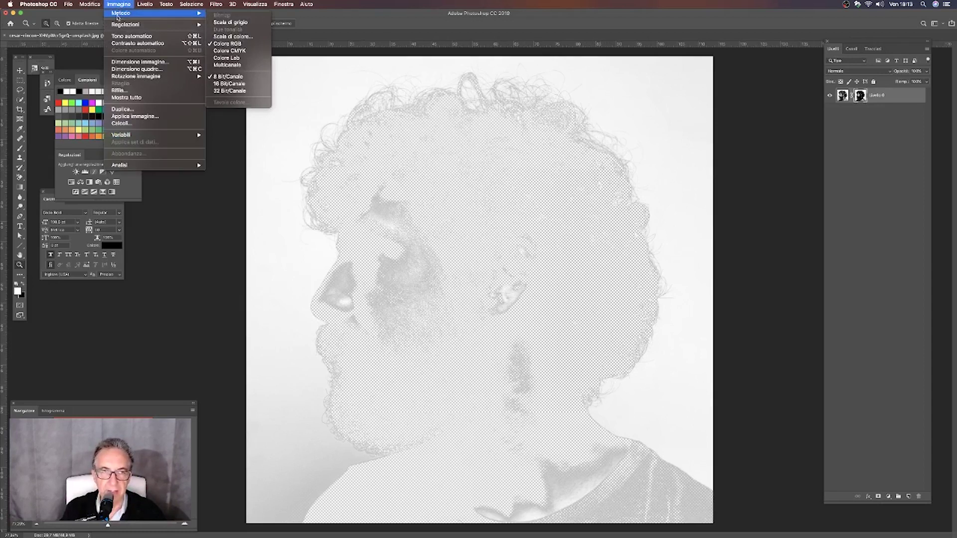
{"action": "mouse_move", "coordinate": [142, 25]}
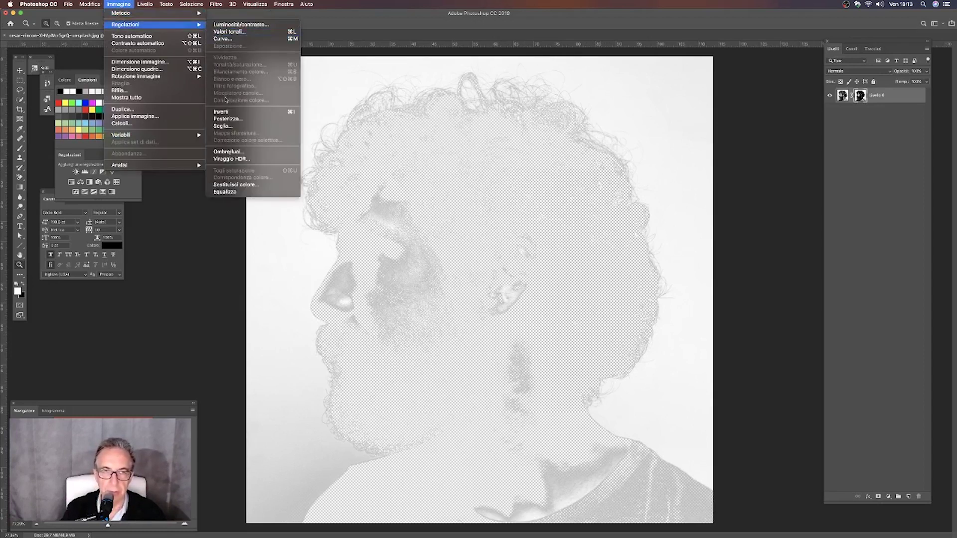
Invert Livello 0's layer mask to isolate the man, then zoom in on the face
{"action": "left_click", "coordinate": [222, 112]}
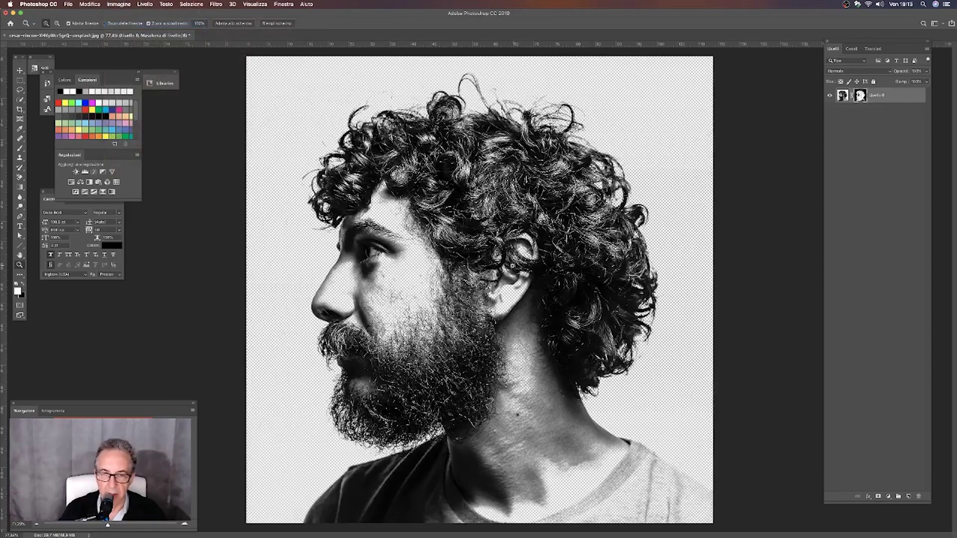
{"action": "mouse_move", "coordinate": [318, 287]}
{"action": "left_mouse_down"}
{"action": "mouse_move", "coordinate": [342, 275]}
{"action": "mouse_move", "coordinate": [336, 282]}
{"action": "left_mouse_up"}
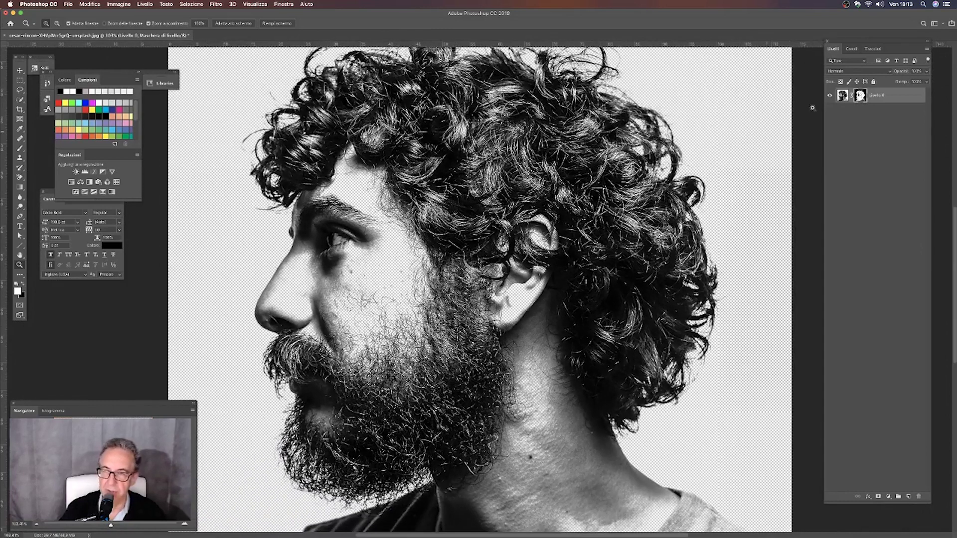
{"action": "left_click", "coordinate": [926, 49]}
Add a red Solid Color fill layer beneath Livello 0 and fit the image in the window
{"action": "left_click", "coordinate": [836, 400]}
{"action": "left_click", "coordinate": [890, 496]}
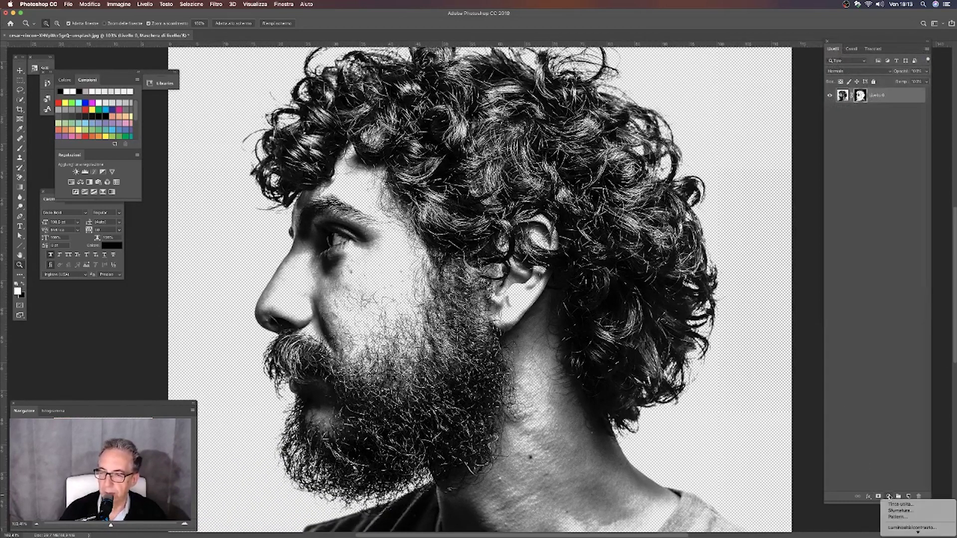
{"action": "left_click", "coordinate": [891, 504]}
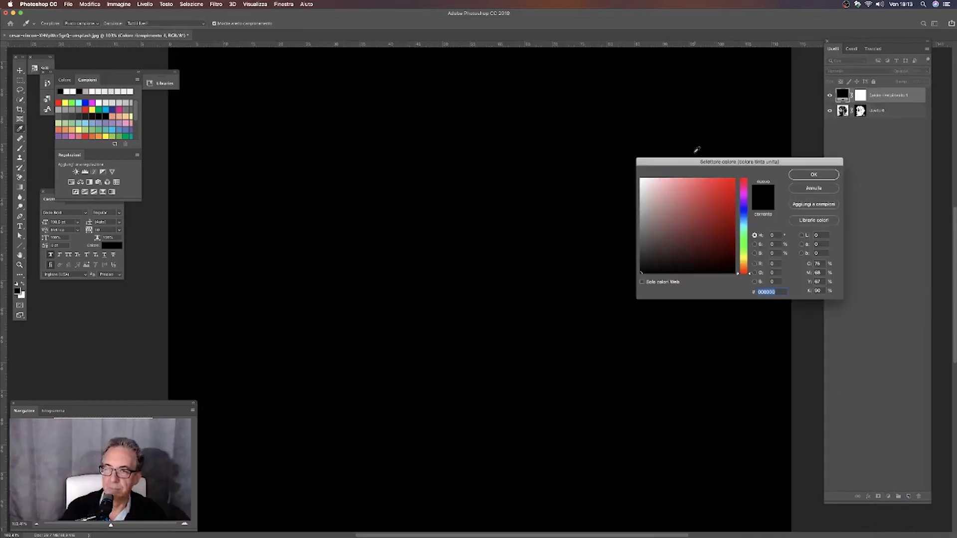
{"action": "left_click", "coordinate": [738, 180]}
{"action": "left_click_drag", "start_coordinate": [737, 180], "coordinate": [736, 179]}
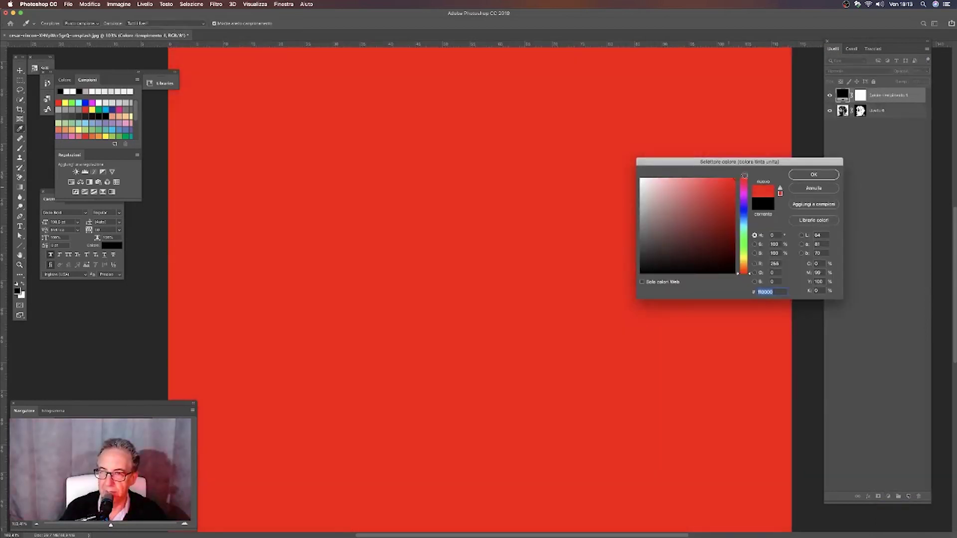
{"action": "left_click", "coordinate": [822, 175]}
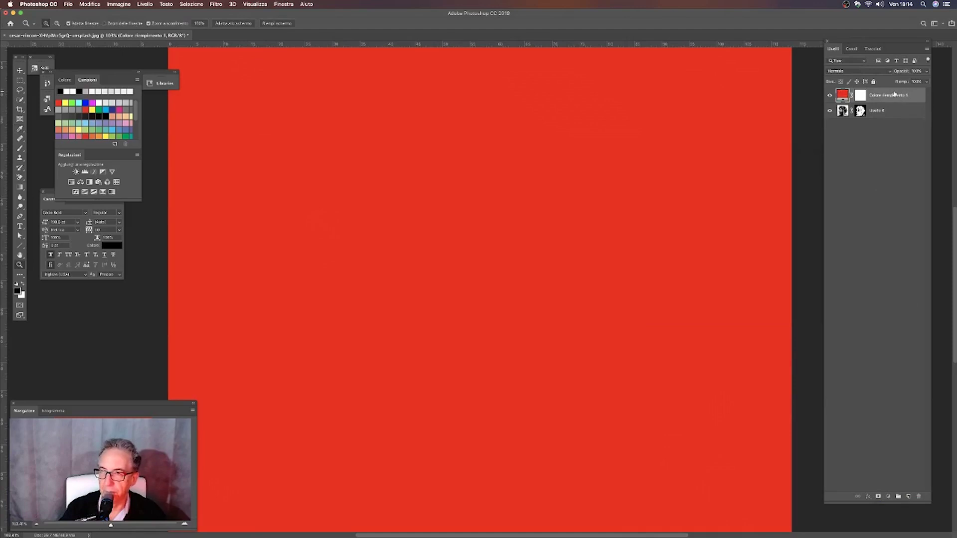
{"action": "left_click_drag", "start_coordinate": [895, 93], "coordinate": [885, 118]}
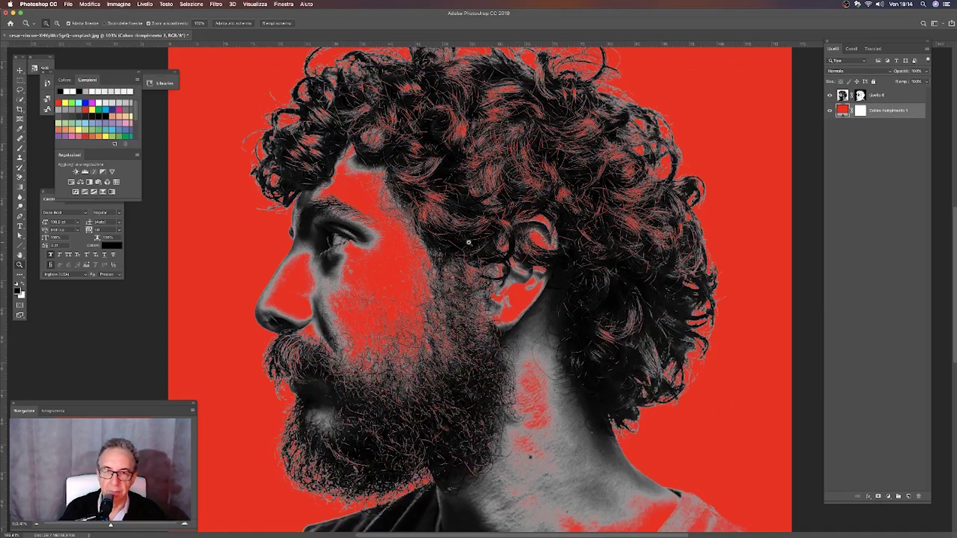
{"action": "mouse_move", "coordinate": [469, 243]}
{"action": "left_mouse_down"}
{"action": "mouse_move", "coordinate": [458, 258]}
{"action": "mouse_move", "coordinate": [519, 246]}
{"action": "left_mouse_up"}
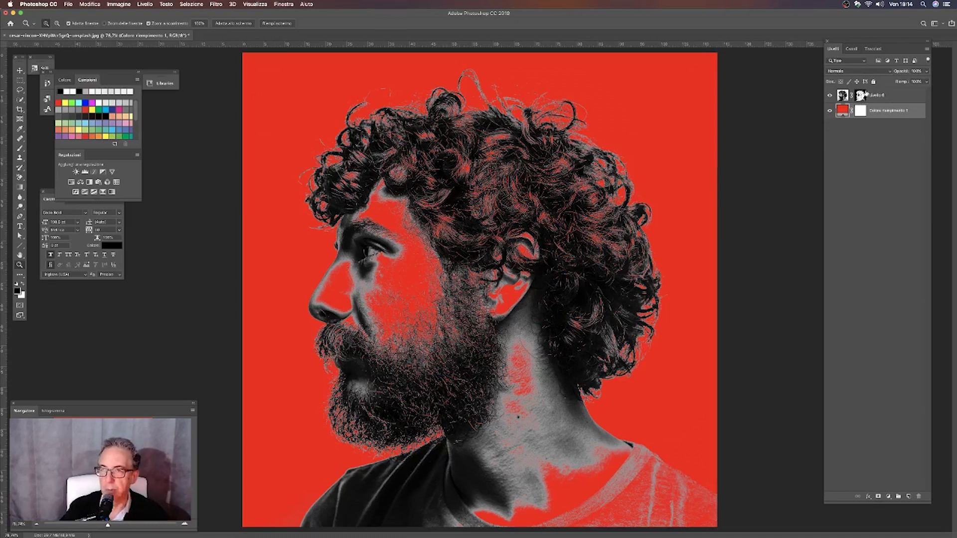
Select Livello 0's mask thumbnail and Alt-click it to view the mask alone
{"action": "left_click", "coordinate": [866, 94]}
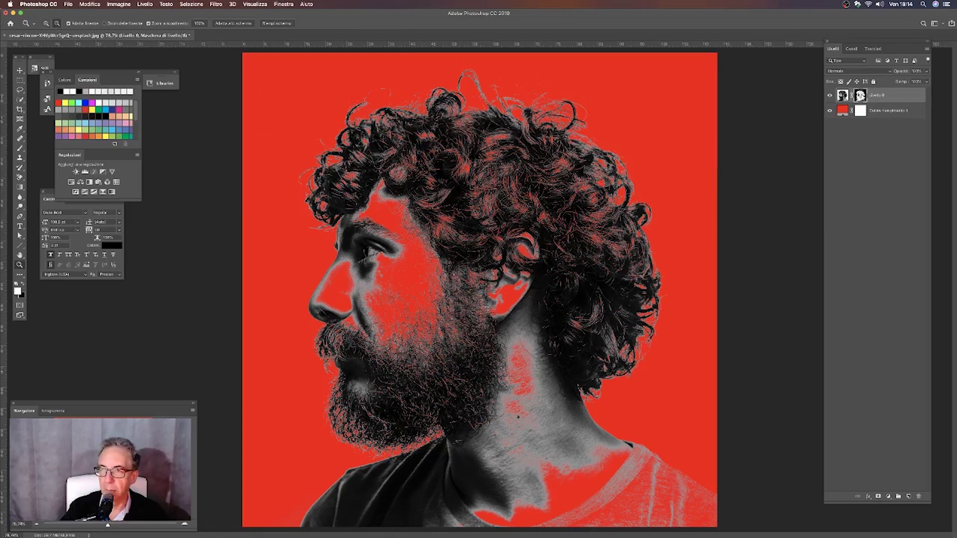
{"action": "left_click", "coordinate": [863, 97], "text": "alt"}
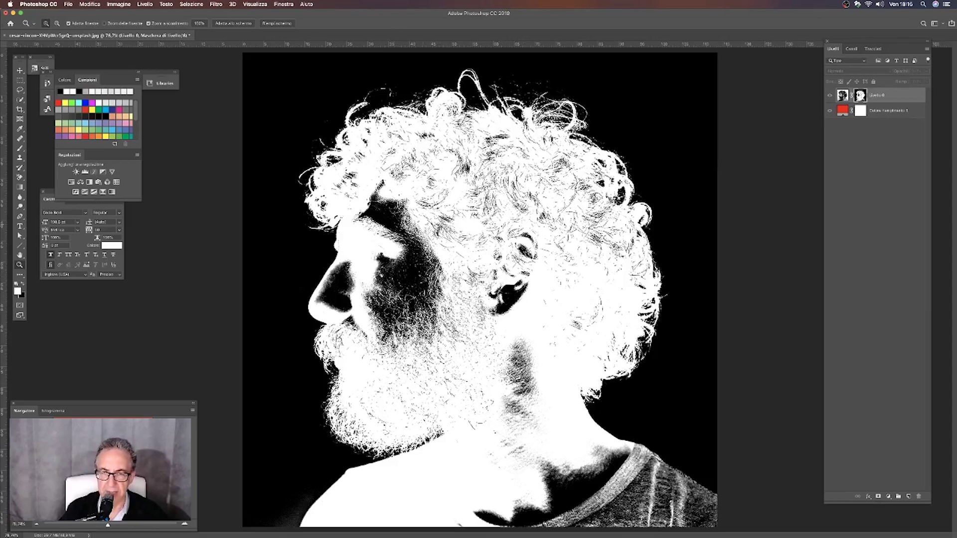
With a white brush, paint the ear area and the hair across the top of the mask
{"action": "left_click", "coordinate": [20, 148]}
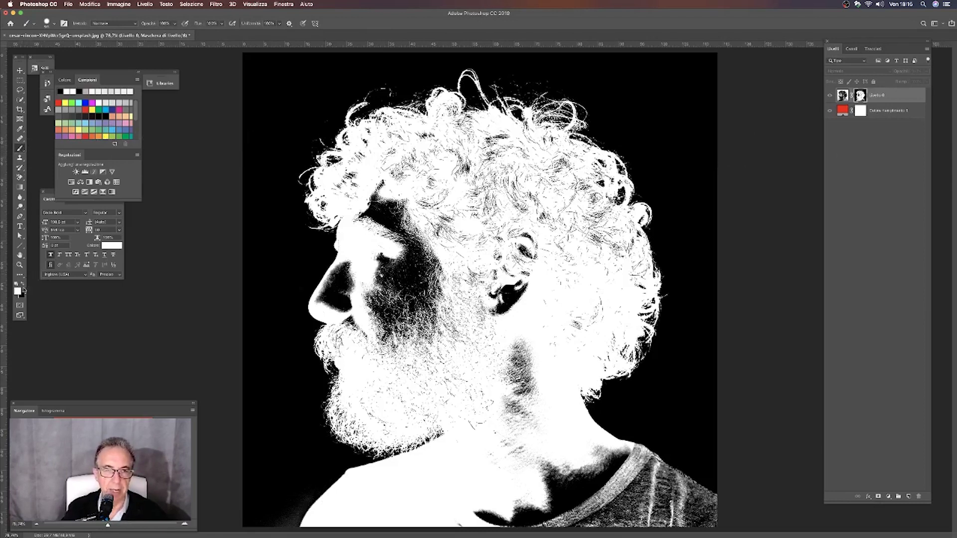
{"action": "left_click", "coordinate": [47, 23]}
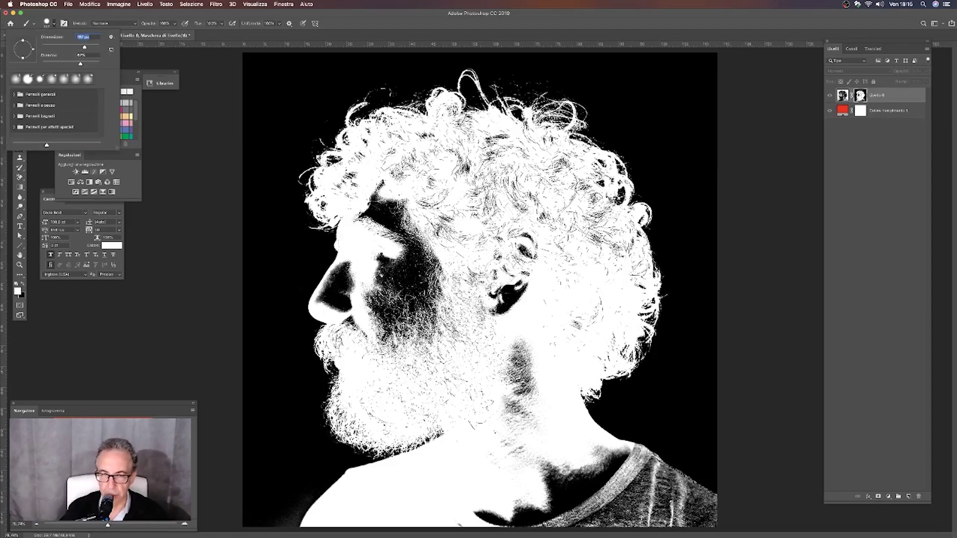
{"action": "key", "text": "Return"}
{"action": "mouse_move", "coordinate": [511, 267]}
{"action": "left_mouse_down"}
{"action": "mouse_move", "coordinate": [384, 219]}
{"action": "mouse_move", "coordinate": [351, 187]}
{"action": "mouse_move", "coordinate": [427, 138]}
{"action": "mouse_move", "coordinate": [394, 161]}
{"action": "left_mouse_up"}
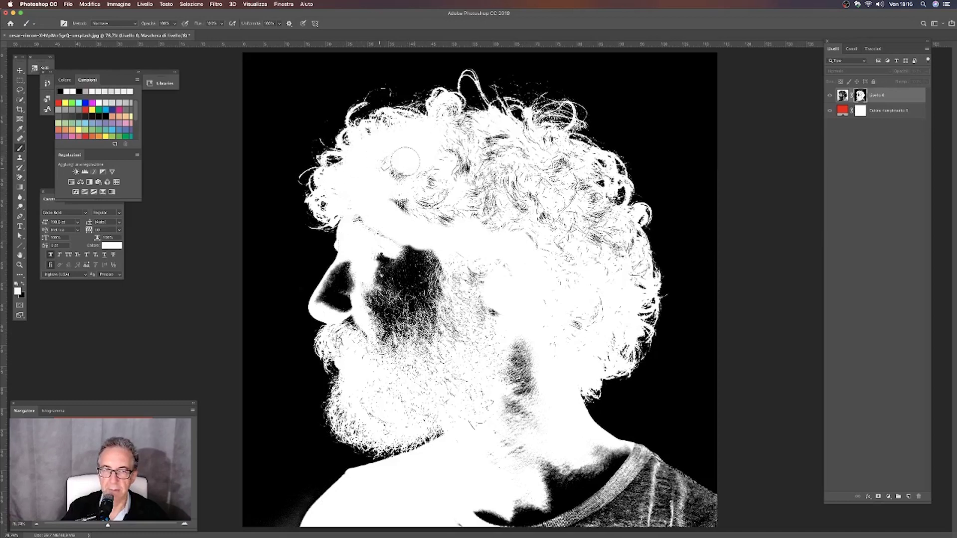
{"action": "mouse_move", "coordinate": [387, 196]}
{"action": "left_mouse_down"}
{"action": "mouse_move", "coordinate": [549, 210]}
{"action": "mouse_move", "coordinate": [621, 269]}
{"action": "mouse_move", "coordinate": [628, 247]}
{"action": "mouse_move", "coordinate": [556, 164]}
{"action": "mouse_move", "coordinate": [471, 133]}
{"action": "mouse_move", "coordinate": [451, 111]}
{"action": "mouse_move", "coordinate": [479, 122]}
{"action": "mouse_move", "coordinate": [415, 177]}
{"action": "mouse_move", "coordinate": [438, 160]}
{"action": "mouse_move", "coordinate": [484, 157]}
{"action": "mouse_move", "coordinate": [585, 203]}
{"action": "left_mouse_up"}
Paint the eyebrows, eyes, cheeks, jaw strands and neck shading white in the mask
{"action": "left_click_drag", "start_coordinate": [479, 201], "coordinate": [527, 186]}
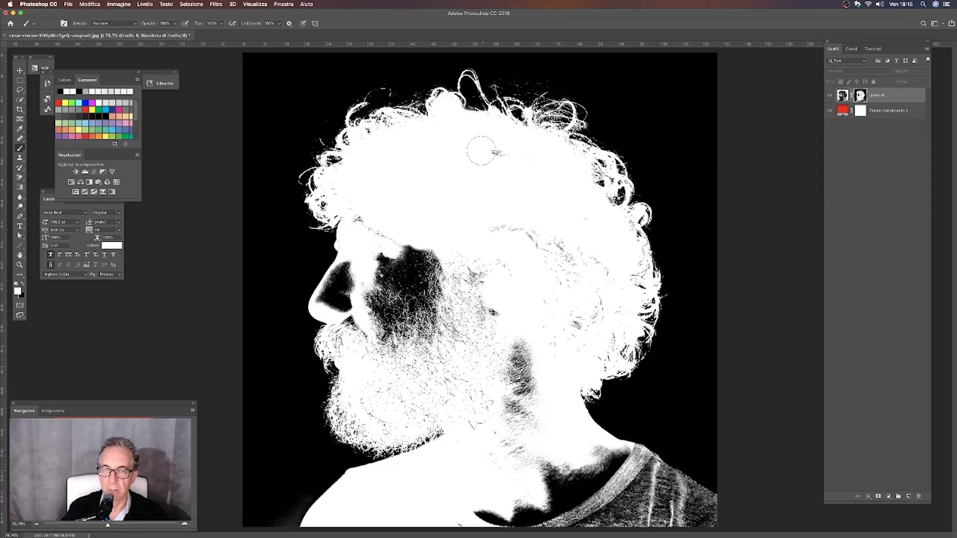
{"action": "mouse_move", "coordinate": [434, 261]}
{"action": "left_mouse_down"}
{"action": "mouse_move", "coordinate": [399, 297]}
{"action": "mouse_move", "coordinate": [401, 313]}
{"action": "mouse_move", "coordinate": [364, 203]}
{"action": "mouse_move", "coordinate": [352, 214]}
{"action": "mouse_move", "coordinate": [350, 202]}
{"action": "left_mouse_up"}
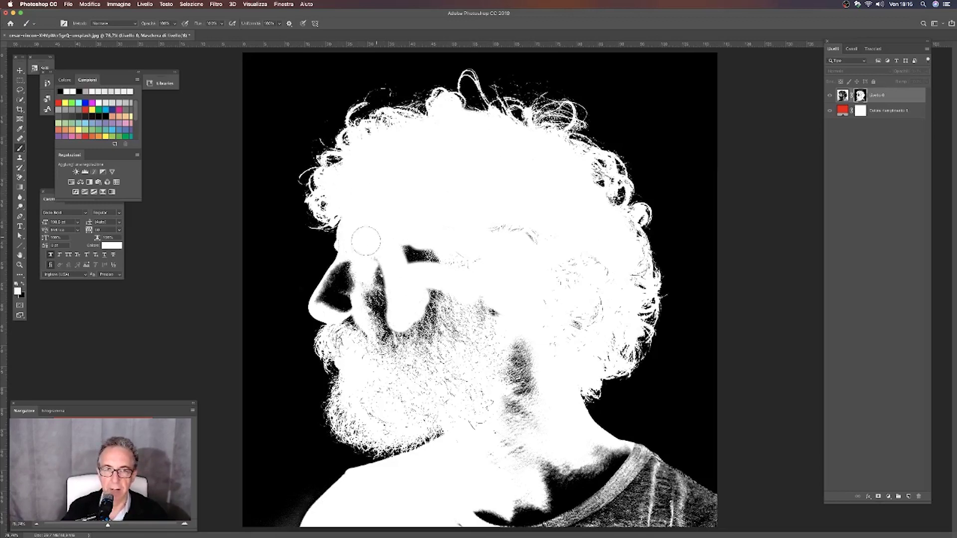
{"action": "mouse_move", "coordinate": [349, 277]}
{"action": "left_mouse_down"}
{"action": "mouse_move", "coordinate": [399, 259]}
{"action": "mouse_move", "coordinate": [421, 289]}
{"action": "mouse_move", "coordinate": [438, 290]}
{"action": "left_mouse_up"}
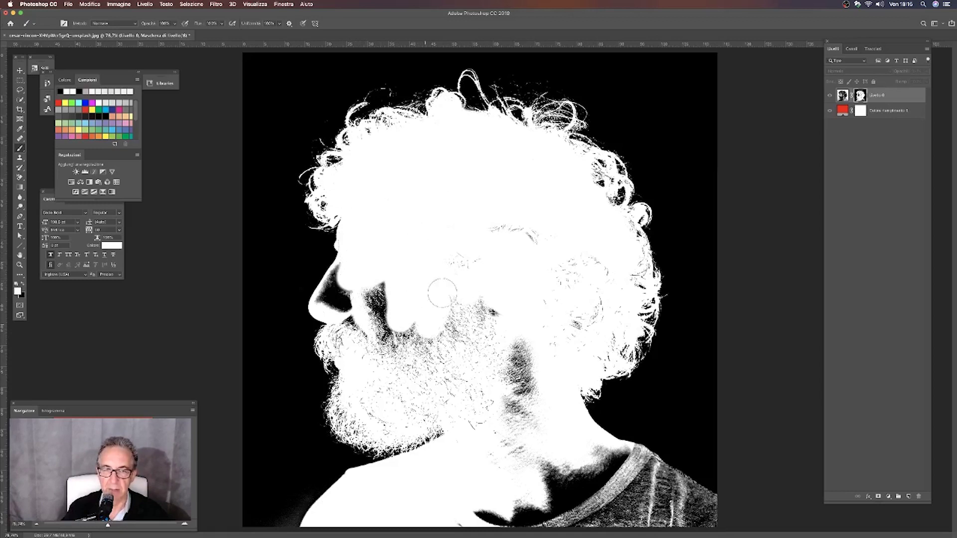
{"action": "left_click_drag", "start_coordinate": [465, 279], "coordinate": [482, 373]}
{"action": "mouse_move", "coordinate": [497, 294]}
{"action": "left_mouse_down"}
{"action": "mouse_move", "coordinate": [518, 389]}
{"action": "mouse_move", "coordinate": [488, 456]}
{"action": "mouse_move", "coordinate": [554, 412]}
{"action": "mouse_move", "coordinate": [545, 427]}
{"action": "mouse_move", "coordinate": [568, 476]}
{"action": "mouse_move", "coordinate": [474, 481]}
{"action": "mouse_move", "coordinate": [520, 431]}
{"action": "mouse_move", "coordinate": [513, 455]}
{"action": "mouse_move", "coordinate": [609, 469]}
{"action": "mouse_move", "coordinate": [710, 515]}
{"action": "mouse_move", "coordinate": [387, 520]}
{"action": "left_mouse_up"}
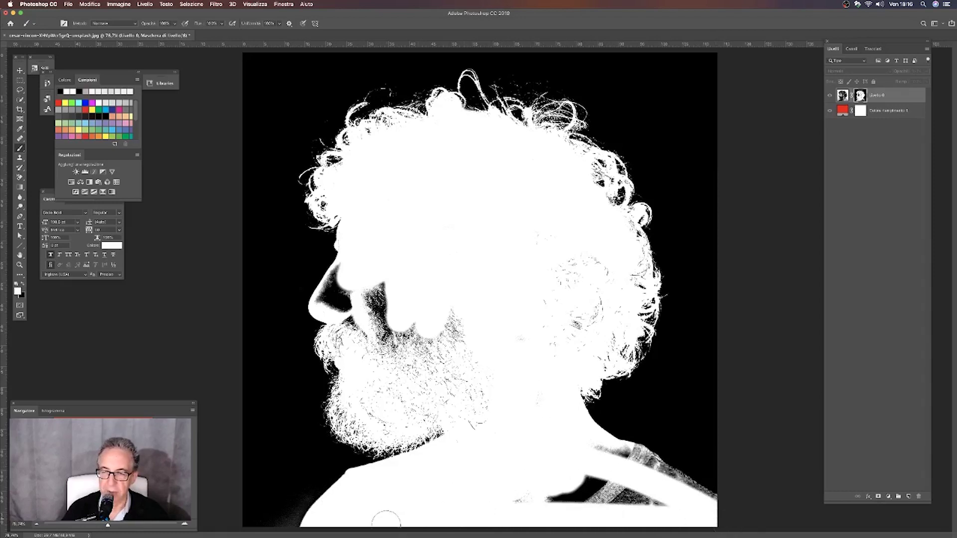
Paint white over the collar shadow, beard, mustache, ear-curl specks and nose shadow
{"action": "mouse_move", "coordinate": [556, 509]}
{"action": "left_mouse_down"}
{"action": "mouse_move", "coordinate": [683, 516]}
{"action": "mouse_move", "coordinate": [643, 498]}
{"action": "mouse_move", "coordinate": [551, 485]}
{"action": "mouse_move", "coordinate": [662, 501]}
{"action": "left_mouse_up"}
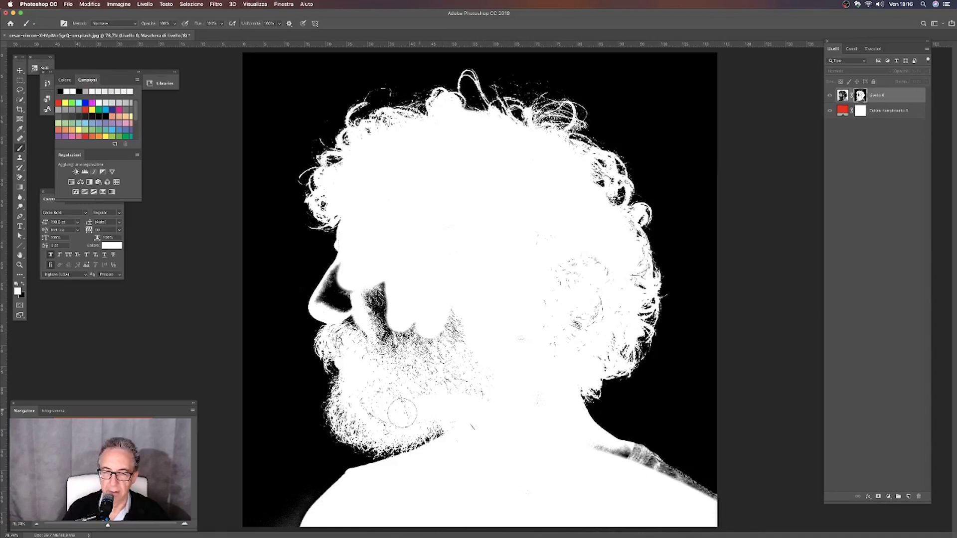
{"action": "mouse_move", "coordinate": [363, 406]}
{"action": "left_mouse_down"}
{"action": "mouse_move", "coordinate": [348, 308]}
{"action": "mouse_move", "coordinate": [371, 311]}
{"action": "mouse_move", "coordinate": [380, 299]}
{"action": "mouse_move", "coordinate": [344, 331]}
{"action": "mouse_move", "coordinate": [378, 345]}
{"action": "mouse_move", "coordinate": [369, 354]}
{"action": "mouse_move", "coordinate": [394, 362]}
{"action": "mouse_move", "coordinate": [419, 388]}
{"action": "mouse_move", "coordinate": [483, 379]}
{"action": "mouse_move", "coordinate": [439, 371]}
{"action": "mouse_move", "coordinate": [449, 349]}
{"action": "mouse_move", "coordinate": [442, 331]}
{"action": "mouse_move", "coordinate": [415, 328]}
{"action": "mouse_move", "coordinate": [406, 354]}
{"action": "mouse_move", "coordinate": [447, 366]}
{"action": "mouse_move", "coordinate": [373, 399]}
{"action": "mouse_move", "coordinate": [391, 428]}
{"action": "mouse_move", "coordinate": [364, 428]}
{"action": "mouse_move", "coordinate": [443, 392]}
{"action": "mouse_move", "coordinate": [483, 428]}
{"action": "mouse_move", "coordinate": [459, 427]}
{"action": "mouse_move", "coordinate": [451, 325]}
{"action": "left_mouse_up"}
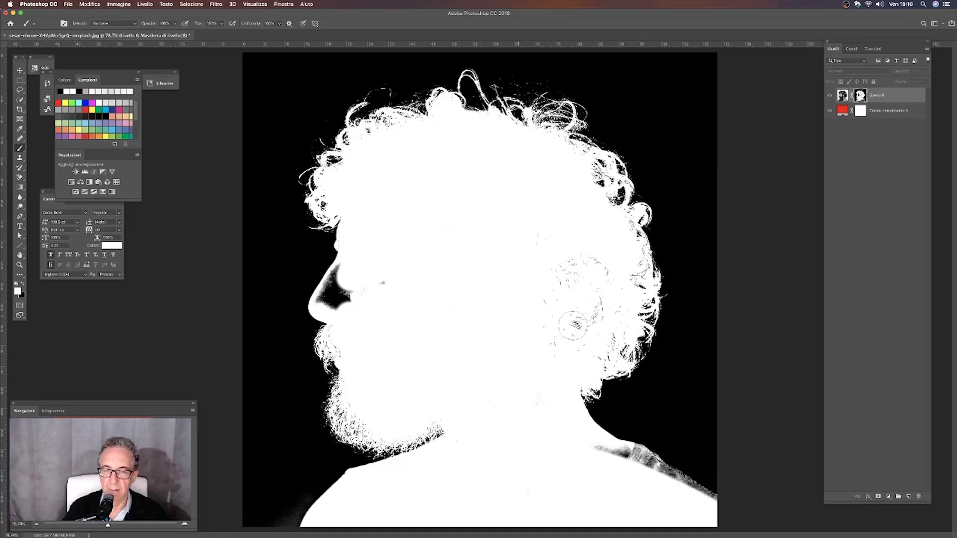
{"action": "mouse_move", "coordinate": [615, 328]}
{"action": "left_mouse_down"}
{"action": "mouse_move", "coordinate": [604, 351]}
{"action": "mouse_move", "coordinate": [629, 309]}
{"action": "mouse_move", "coordinate": [598, 284]}
{"action": "mouse_move", "coordinate": [561, 280]}
{"action": "mouse_move", "coordinate": [598, 295]}
{"action": "mouse_move", "coordinate": [576, 325]}
{"action": "mouse_move", "coordinate": [608, 316]}
{"action": "mouse_move", "coordinate": [570, 261]}
{"action": "mouse_move", "coordinate": [533, 237]}
{"action": "mouse_move", "coordinate": [348, 292]}
{"action": "left_mouse_up"}
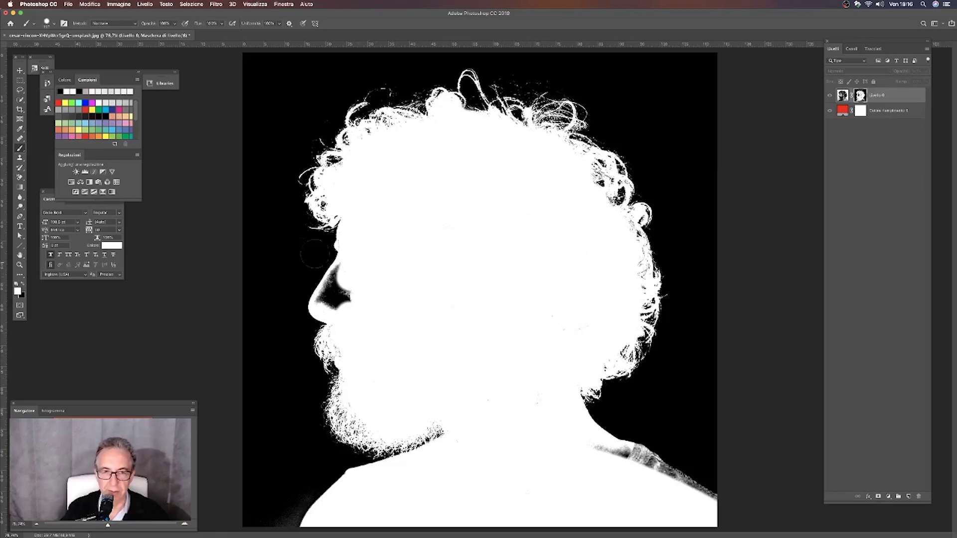
{"action": "mouse_move", "coordinate": [409, 277]}
{"action": "left_mouse_down"}
{"action": "mouse_move", "coordinate": [332, 303]}
{"action": "mouse_move", "coordinate": [339, 282]}
{"action": "mouse_move", "coordinate": [390, 289]}
{"action": "left_mouse_up"}
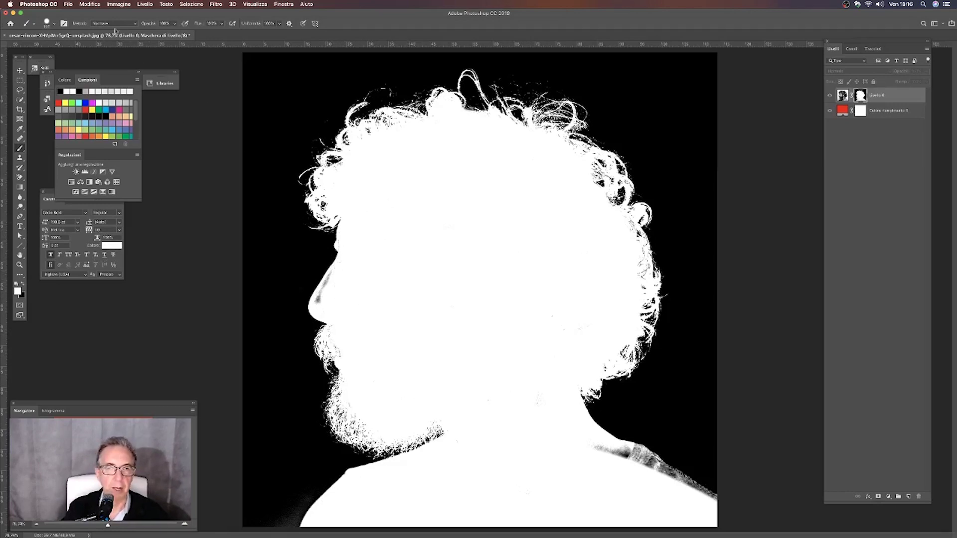
{"action": "left_click", "coordinate": [48, 24]}
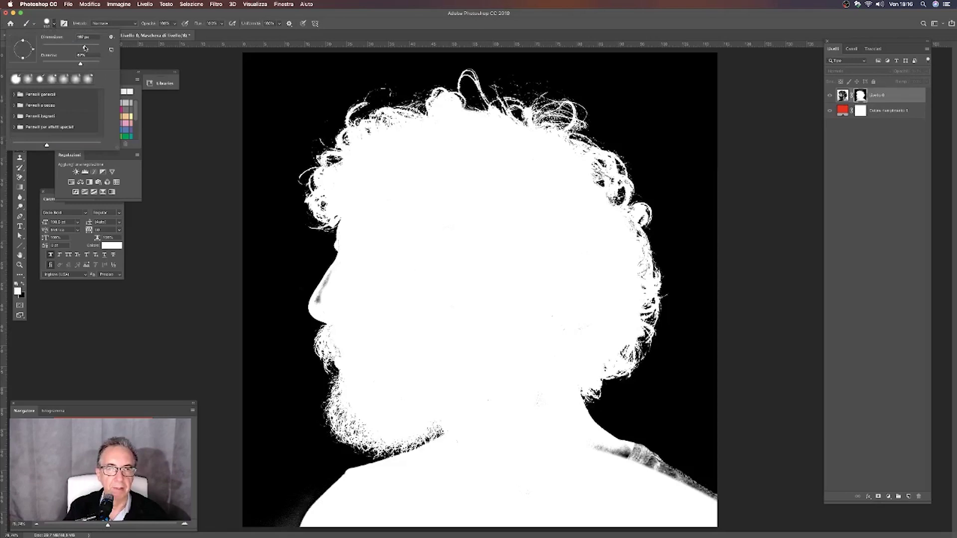
Paint white along the grey spots and streaks on the right shoulder edge of the mask
{"action": "left_click", "coordinate": [351, 280]}
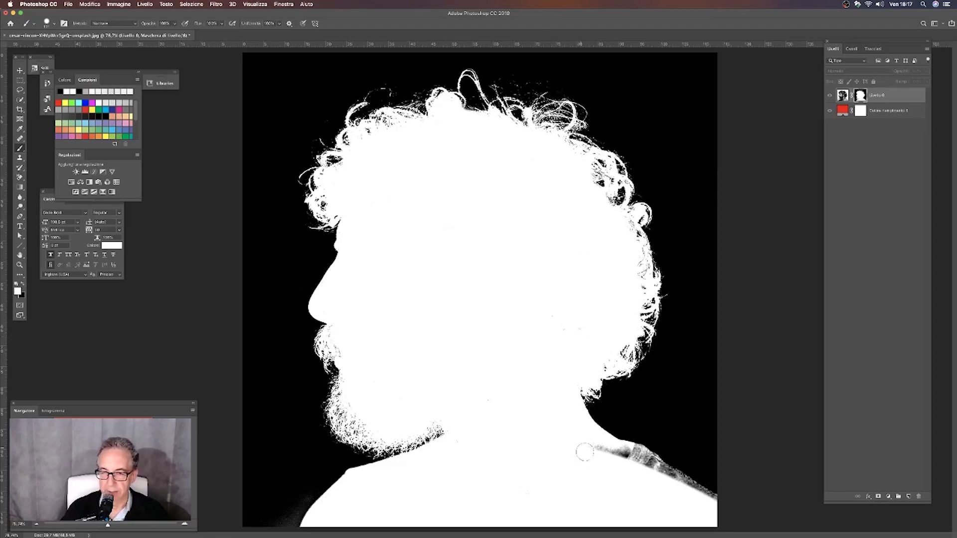
{"action": "mouse_move", "coordinate": [624, 461]}
{"action": "left_mouse_down"}
{"action": "mouse_move", "coordinate": [629, 451]}
{"action": "mouse_move", "coordinate": [609, 454]}
{"action": "left_mouse_up"}
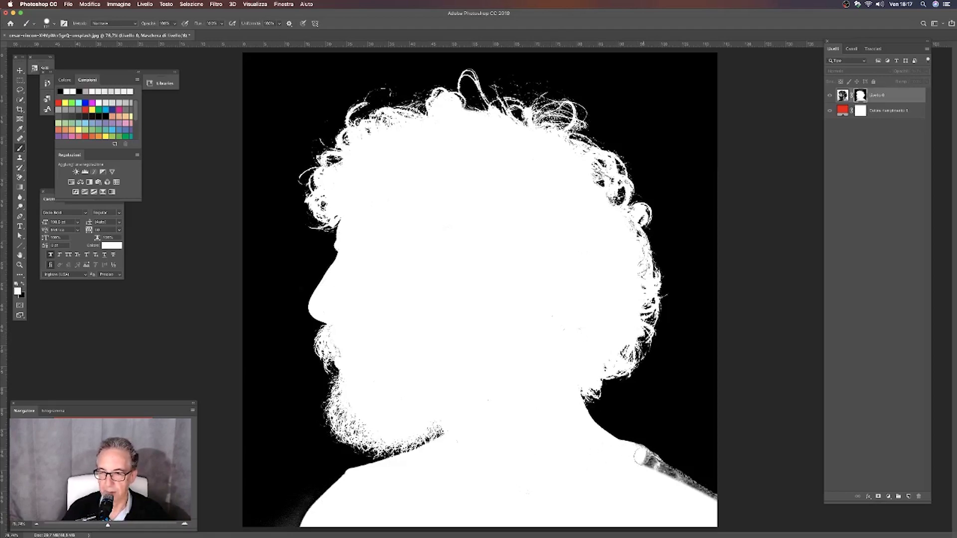
{"action": "left_click_drag", "start_coordinate": [646, 456], "coordinate": [706, 503]}
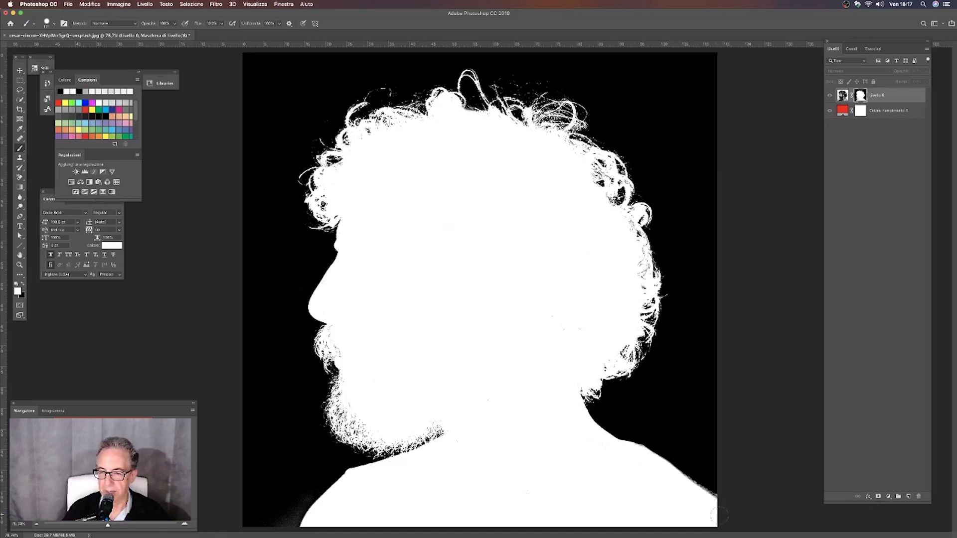
{"action": "left_click_drag", "start_coordinate": [665, 474], "coordinate": [713, 509]}
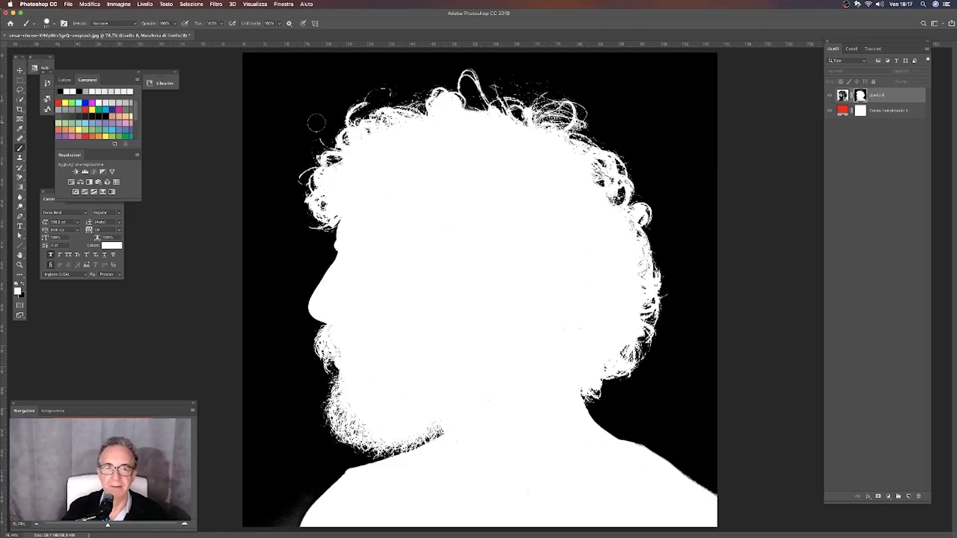
Paint black over the stray white spot in the background, then show the full composite
{"action": "left_click_drag", "start_coordinate": [282, 109], "coordinate": [293, 108]}
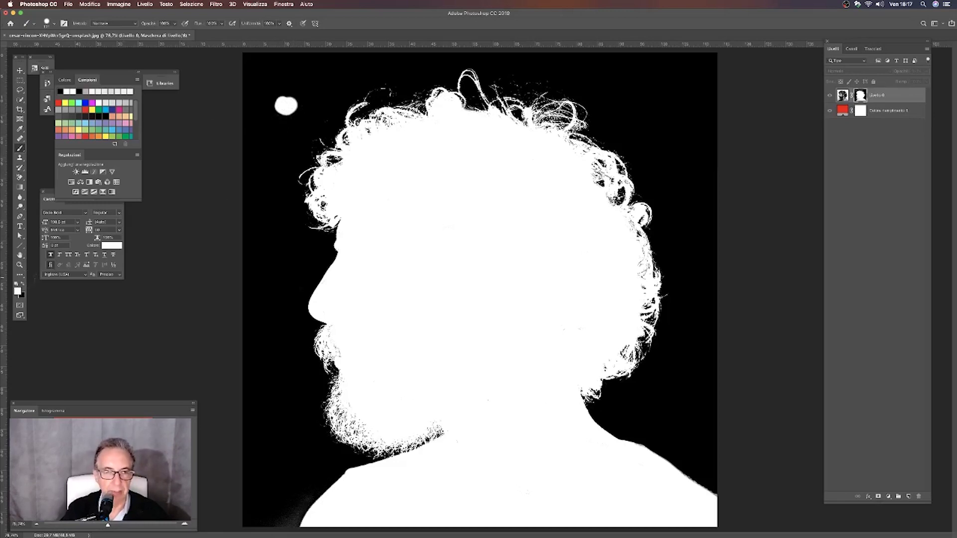
{"action": "key", "text": "x"}
{"action": "left_click", "coordinate": [287, 106]}
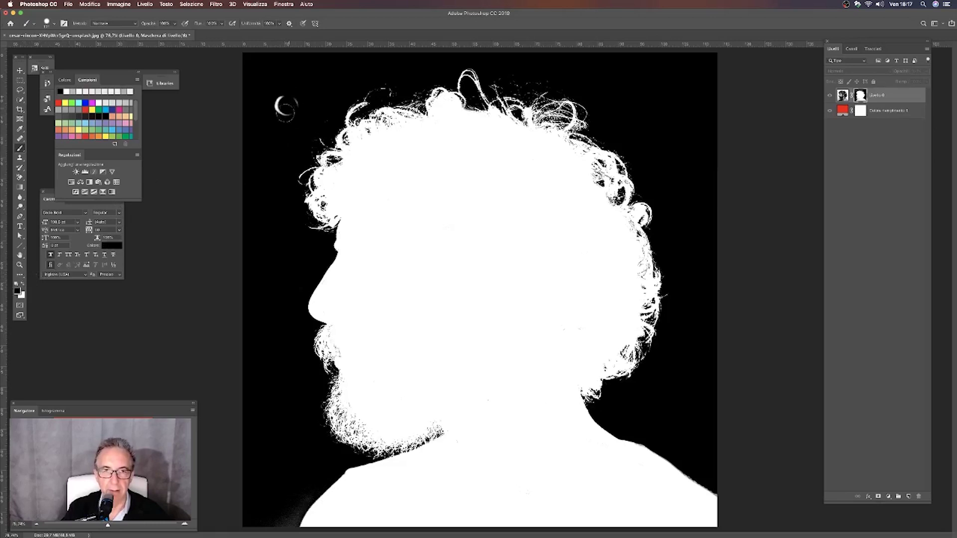
{"action": "left_click", "coordinate": [280, 104]}
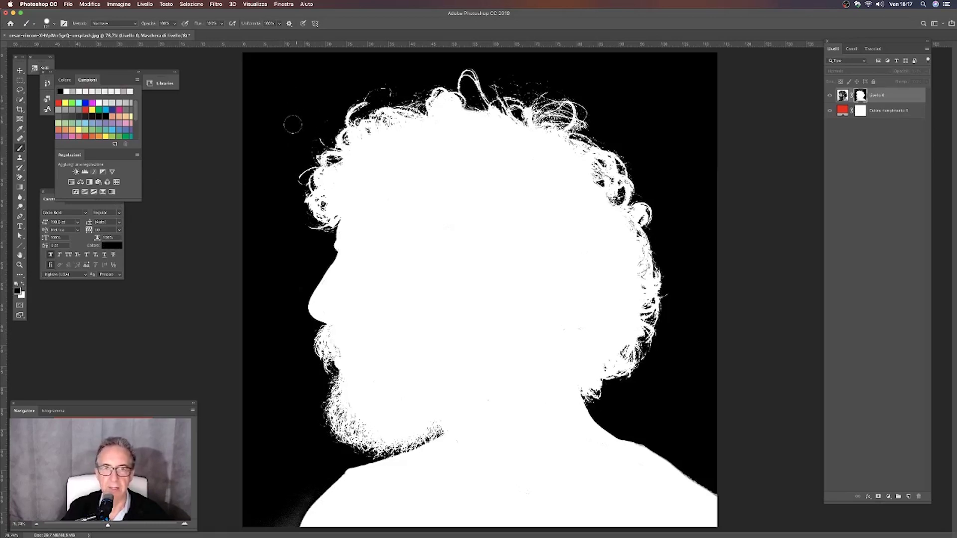
{"action": "left_click", "coordinate": [21, 73]}
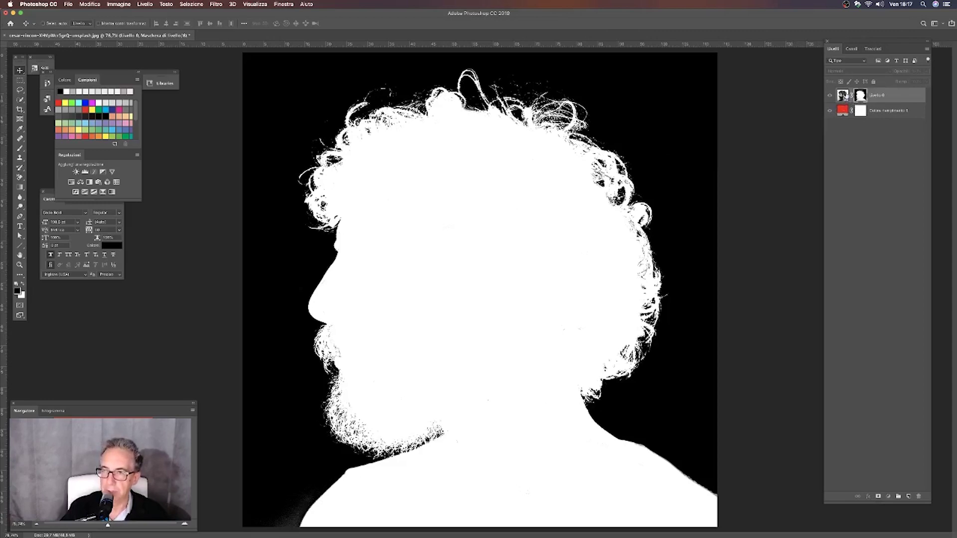
{"action": "left_click", "coordinate": [844, 97]}
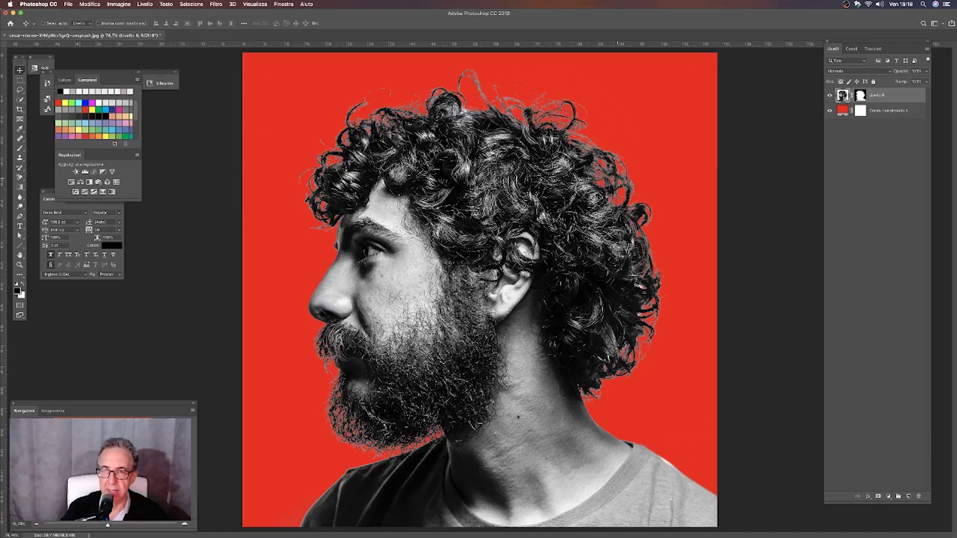
Zoom in on the head to inspect the hair edges, then back out to about 93%
{"action": "left_click", "coordinate": [19, 264]}
{"action": "left_click_drag", "start_coordinate": [522, 150], "coordinate": [574, 150]}
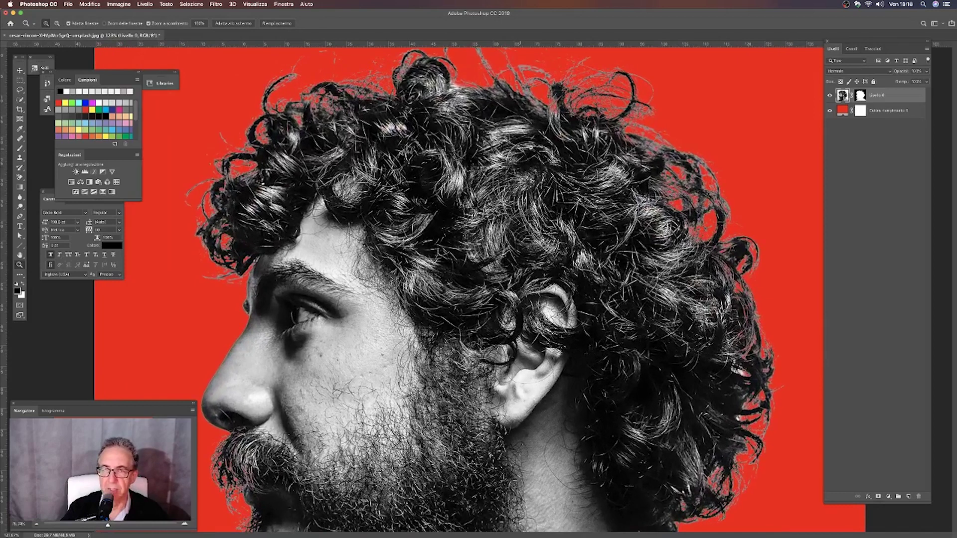
{"action": "left_click_drag", "start_coordinate": [473, 179], "coordinate": [439, 179]}
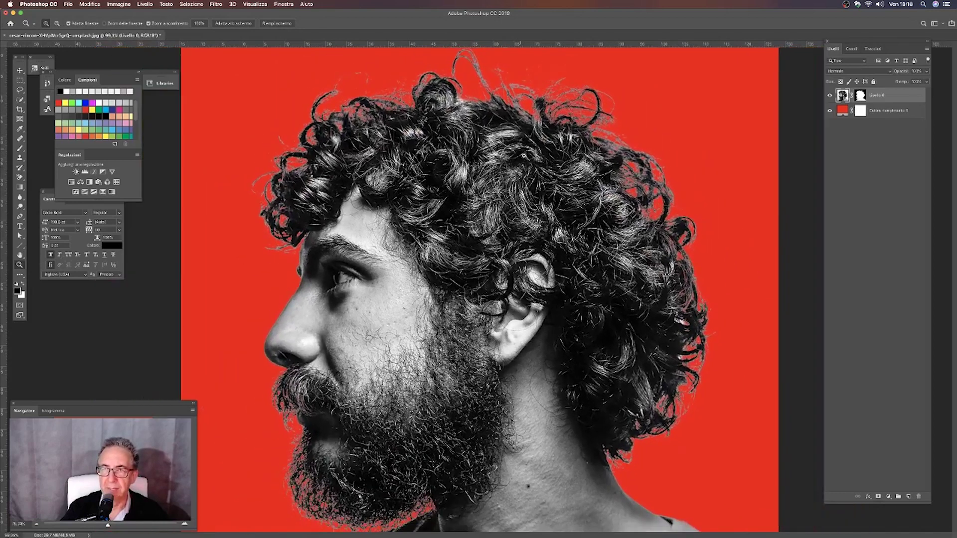
{"action": "left_click_drag", "start_coordinate": [520, 159], "coordinate": [574, 146]}
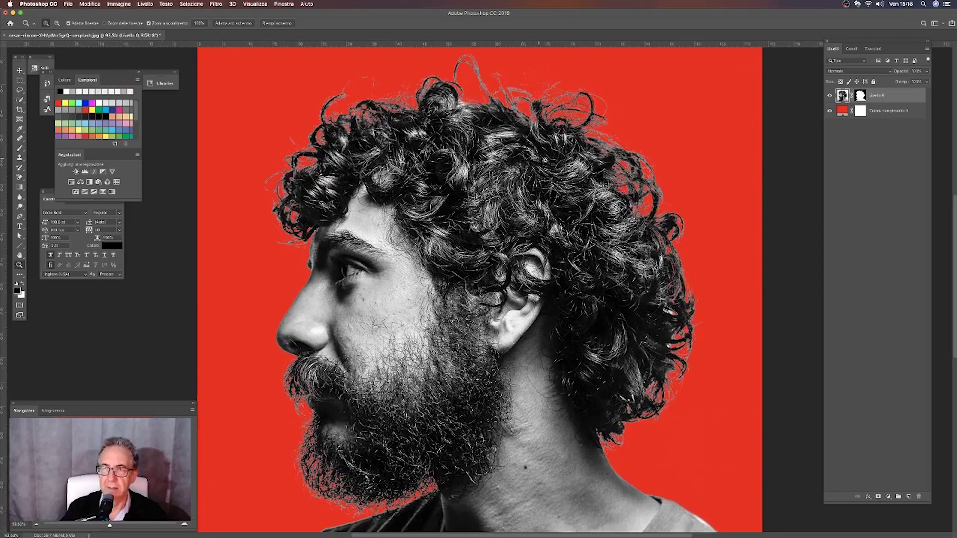
{"action": "left_click", "coordinate": [21, 73]}
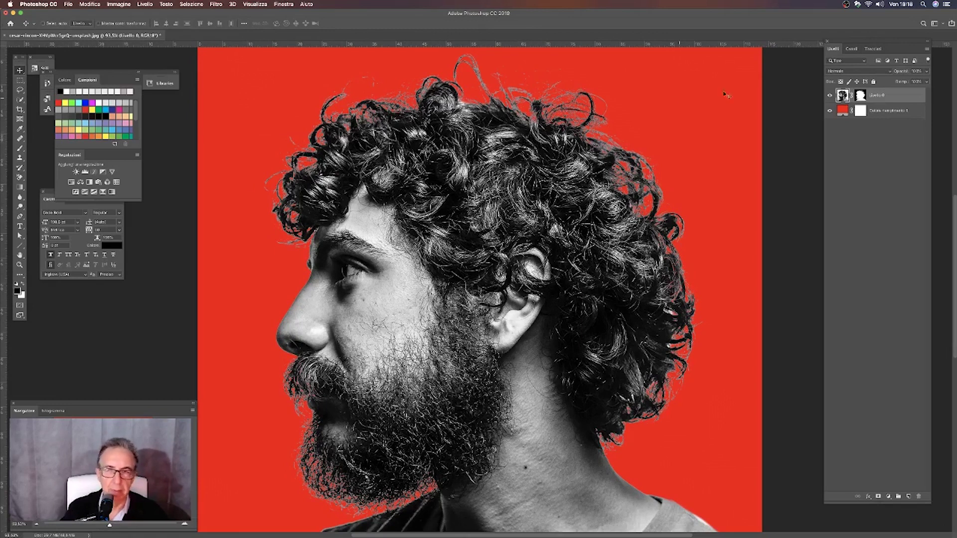
Create a new layer, Livello 1, in Scurisci (Darken) blend mode
{"action": "left_click", "coordinate": [927, 50]}
{"action": "left_click", "coordinate": [901, 51]}
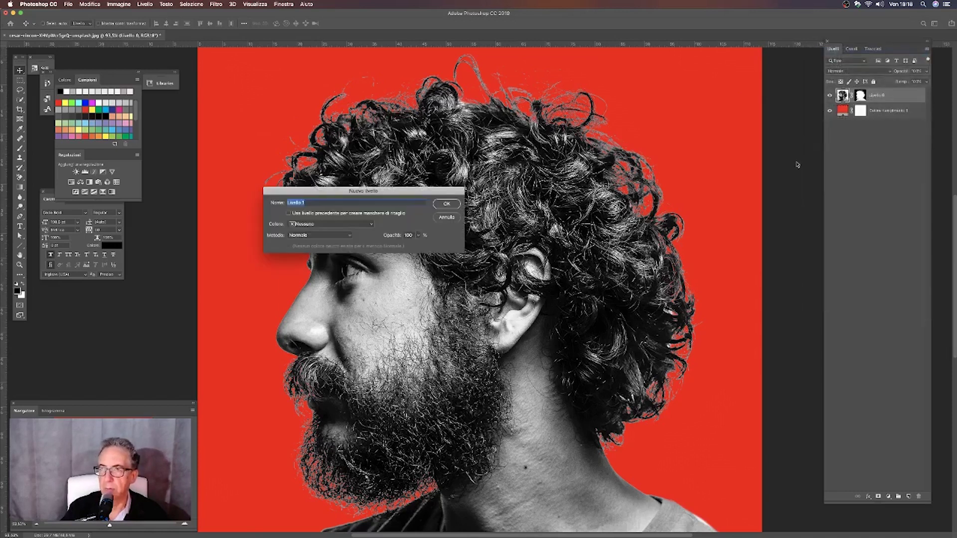
{"action": "left_click", "coordinate": [337, 235]}
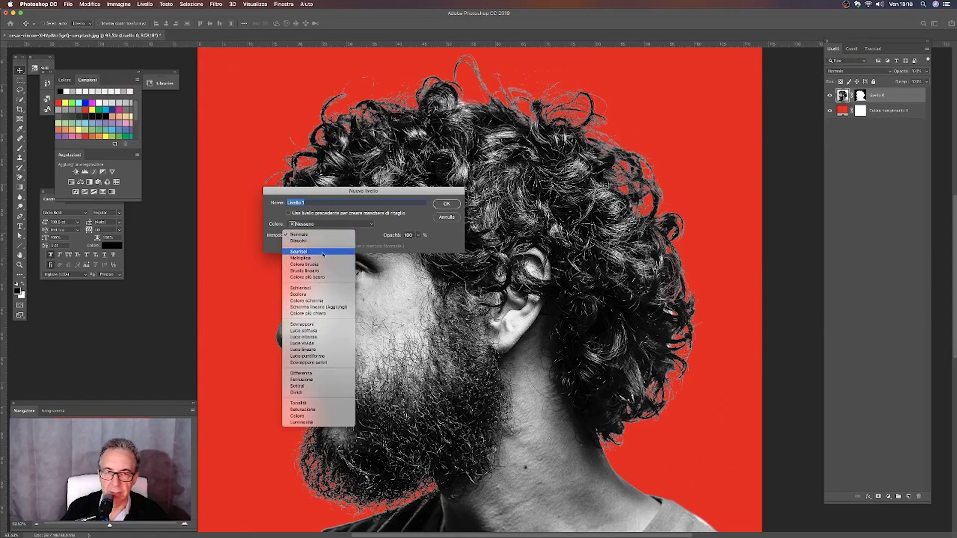
{"action": "left_click", "coordinate": [322, 252]}
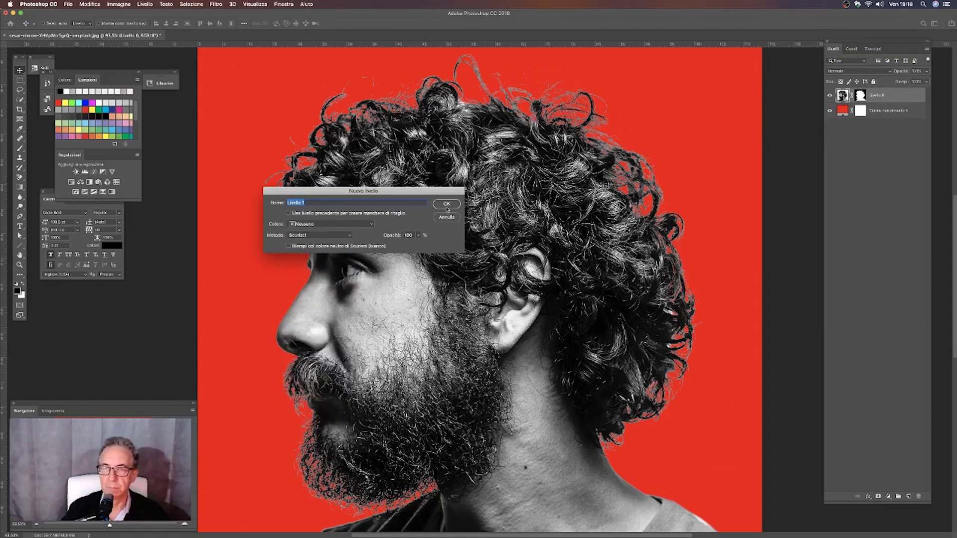
{"action": "key", "text": "Return"}
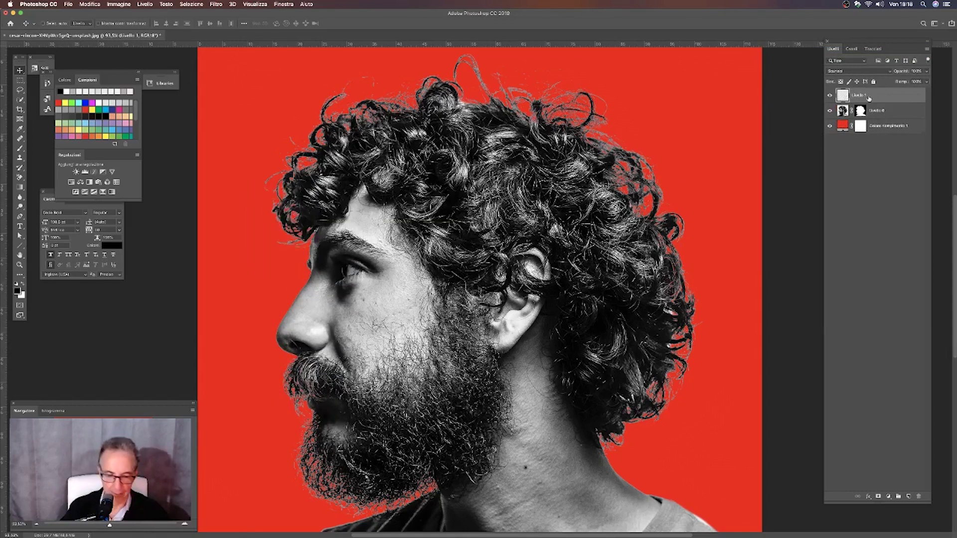
Clip Livello 1 to the portrait layer beneath it
{"action": "right_click", "coordinate": [900, 97]}
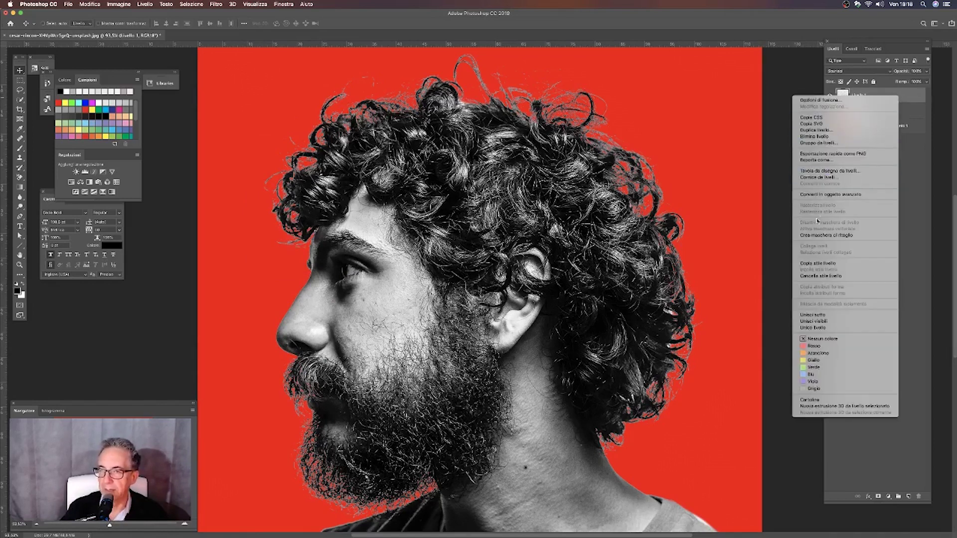
{"action": "left_click", "coordinate": [820, 236]}
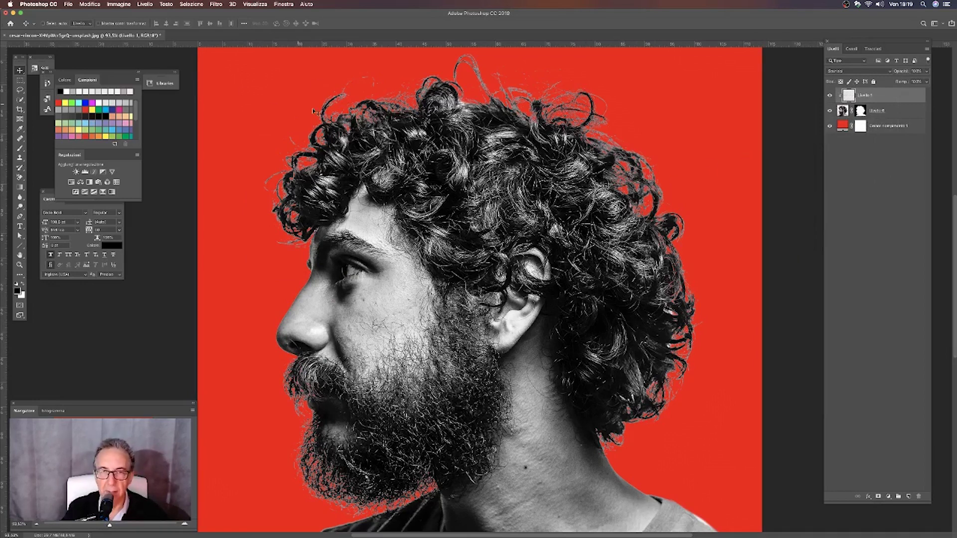
{"action": "left_click", "coordinate": [20, 157]}
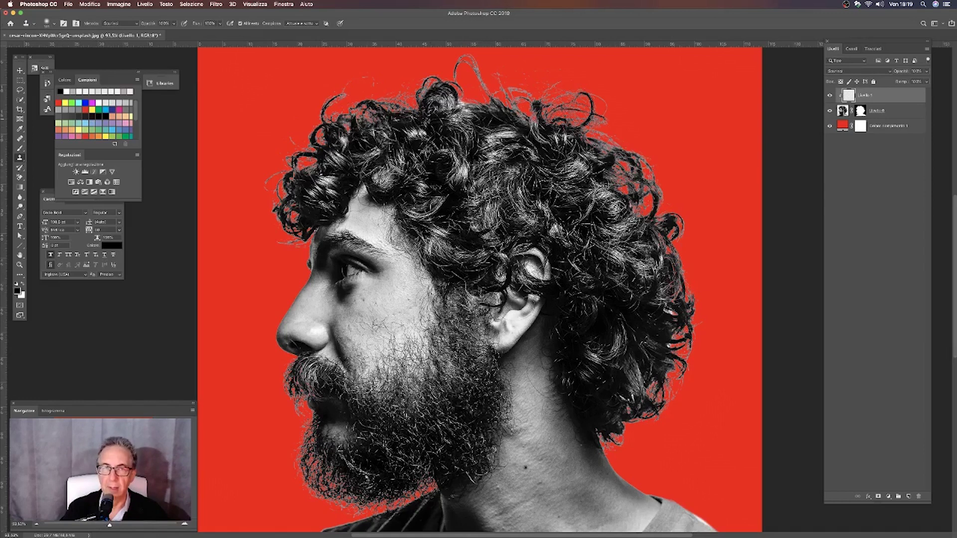
Set the Clone Stamp Sample option to 'Attuale e sotto' (current and below layers)
{"action": "left_click_drag", "start_coordinate": [333, 104], "coordinate": [342, 89]}
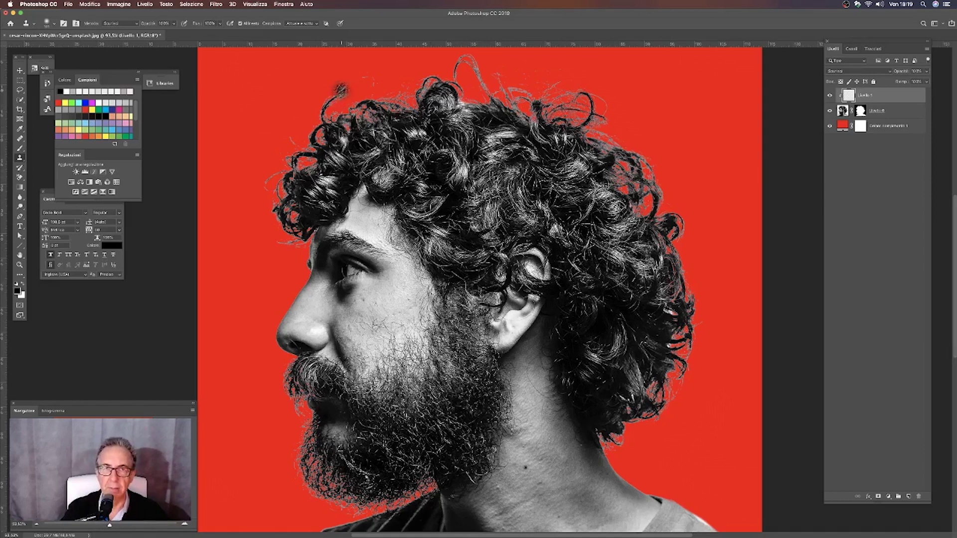
{"action": "left_click", "coordinate": [317, 25]}
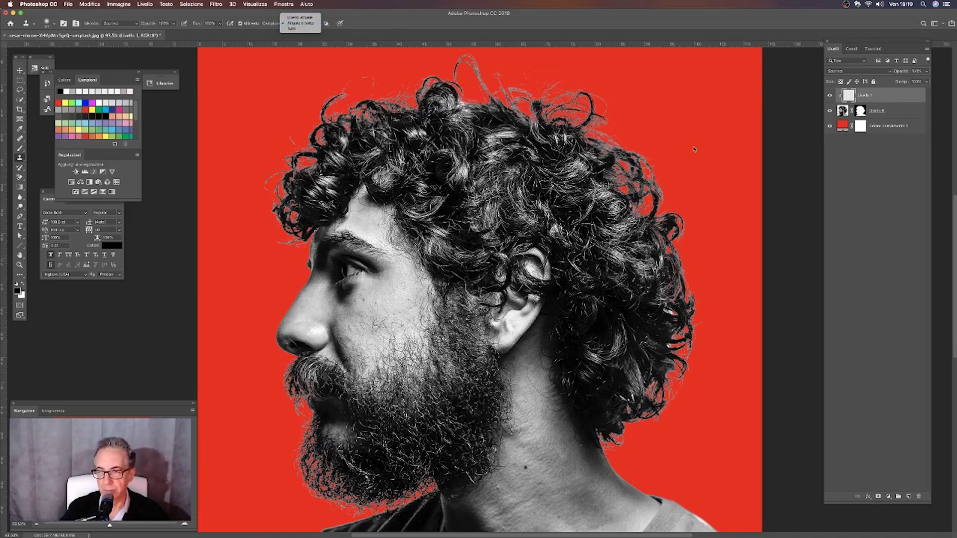
{"action": "left_click", "coordinate": [559, 196]}
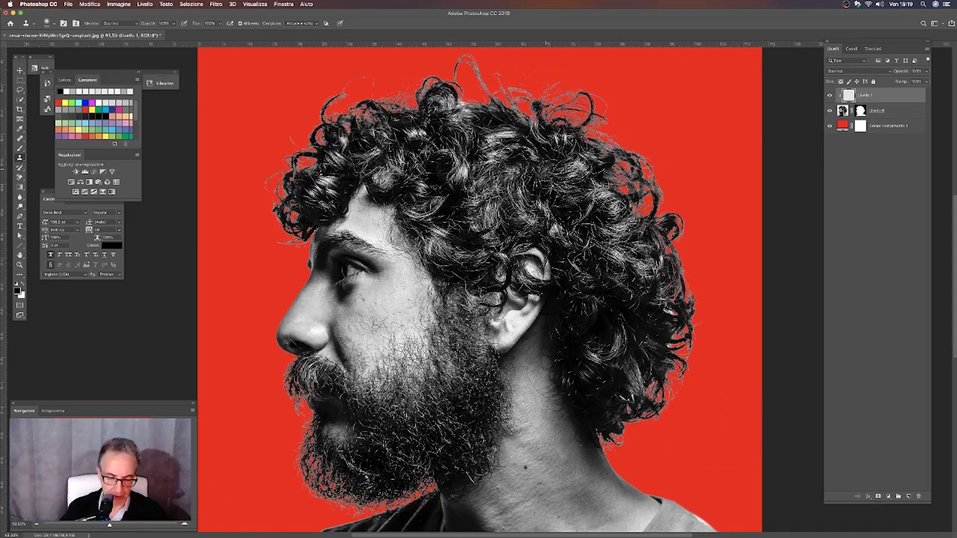
Clone darker hair over the top-right curls, right fringe and top of the head
{"action": "left_click_drag", "start_coordinate": [572, 101], "coordinate": [589, 124]}
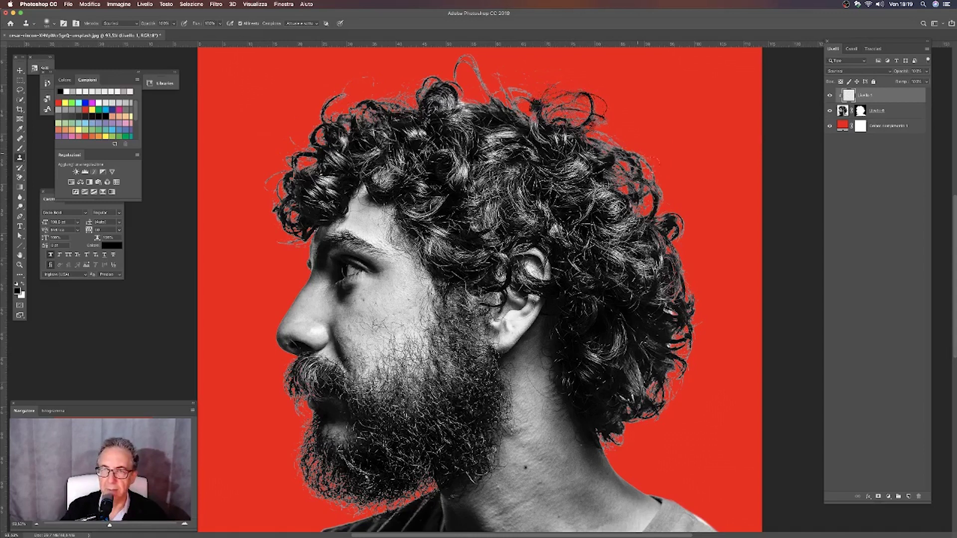
{"action": "left_click_drag", "start_coordinate": [594, 134], "coordinate": [605, 138]}
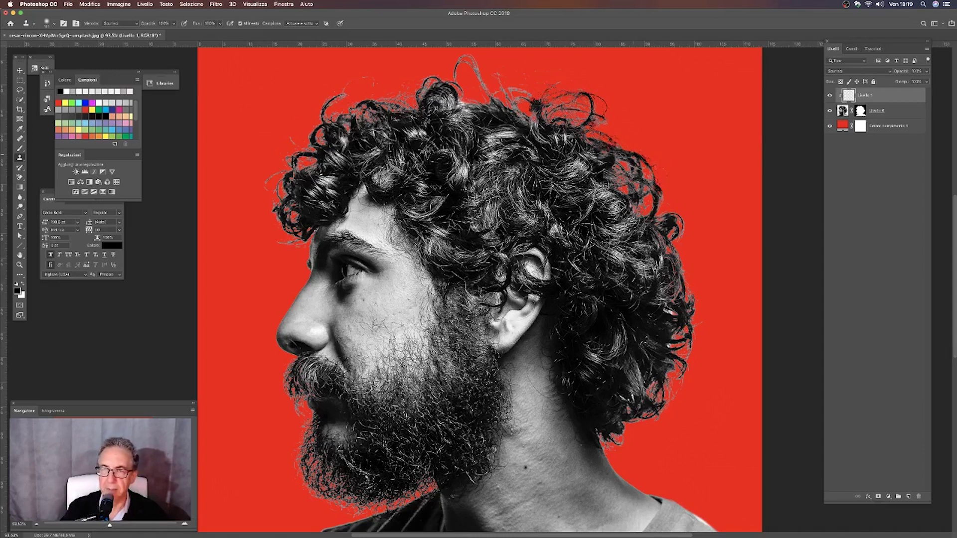
{"action": "left_click_drag", "start_coordinate": [673, 215], "coordinate": [675, 279]}
{"action": "mouse_move", "coordinate": [638, 195]}
{"action": "left_mouse_down"}
{"action": "mouse_move", "coordinate": [623, 158]}
{"action": "mouse_move", "coordinate": [594, 160]}
{"action": "left_mouse_up"}
{"action": "left_click_drag", "start_coordinate": [454, 75], "coordinate": [508, 100]}
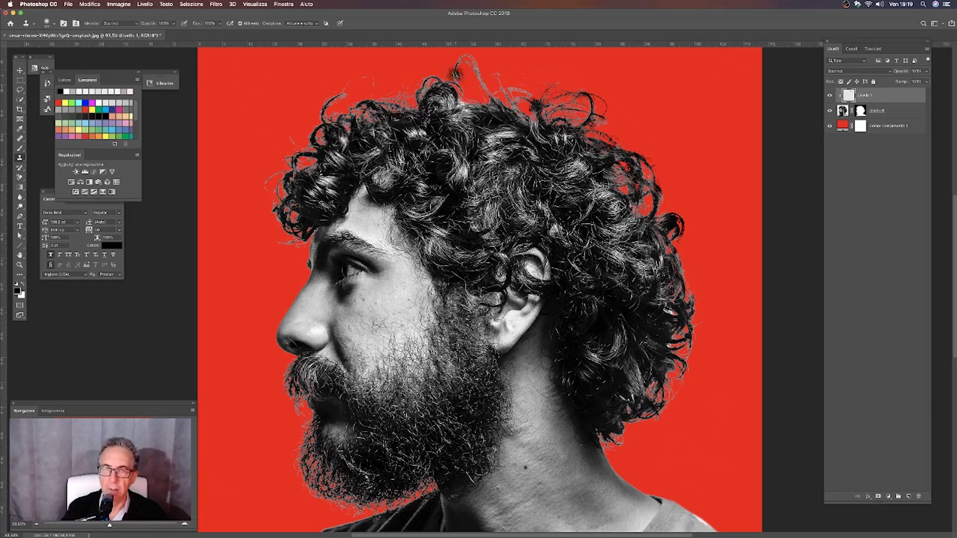
{"action": "left_click_drag", "start_coordinate": [341, 98], "coordinate": [333, 113]}
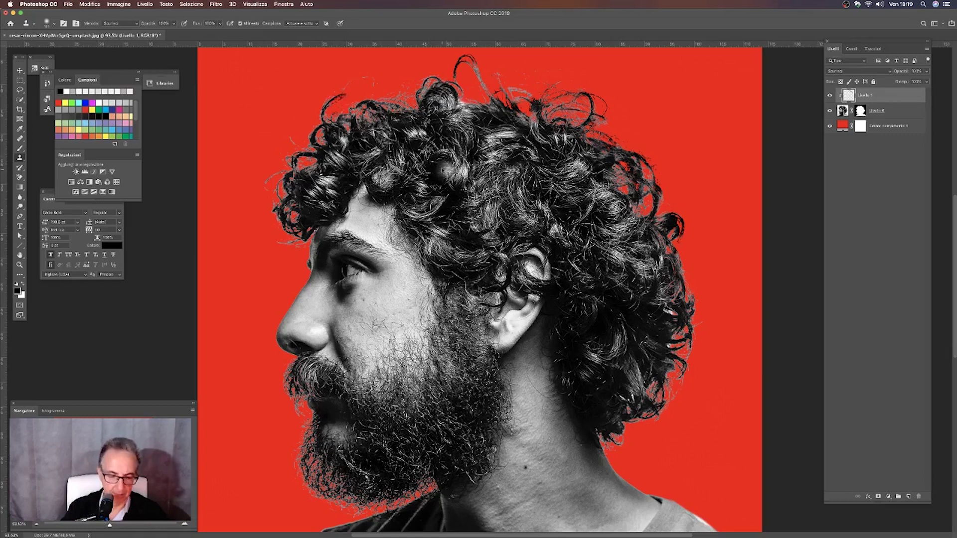
Clone more hair over the upper-left curls, right hair edge and loose top-right curls
{"action": "right_click", "coordinate": [446, 167]}
{"action": "left_click", "coordinate": [414, 152]}
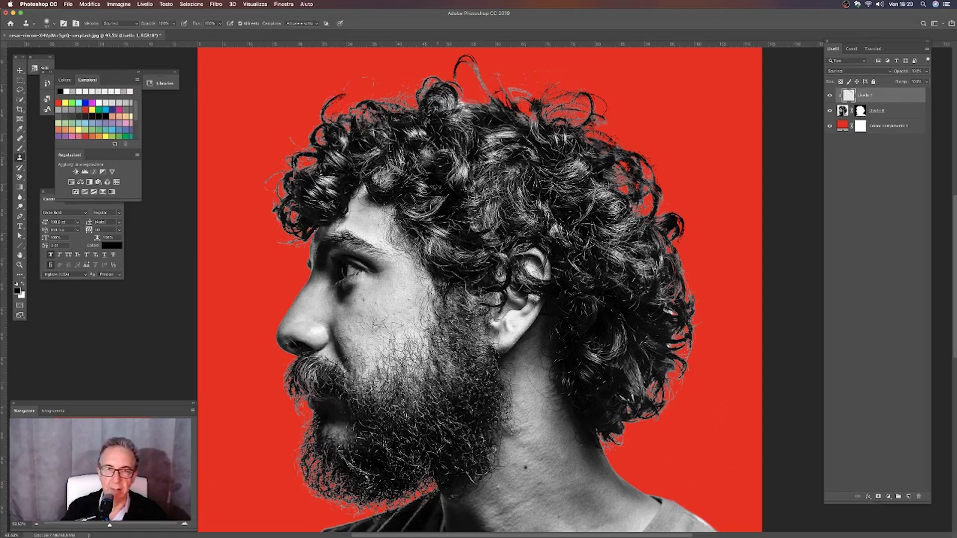
{"action": "left_click_drag", "start_coordinate": [319, 132], "coordinate": [286, 176]}
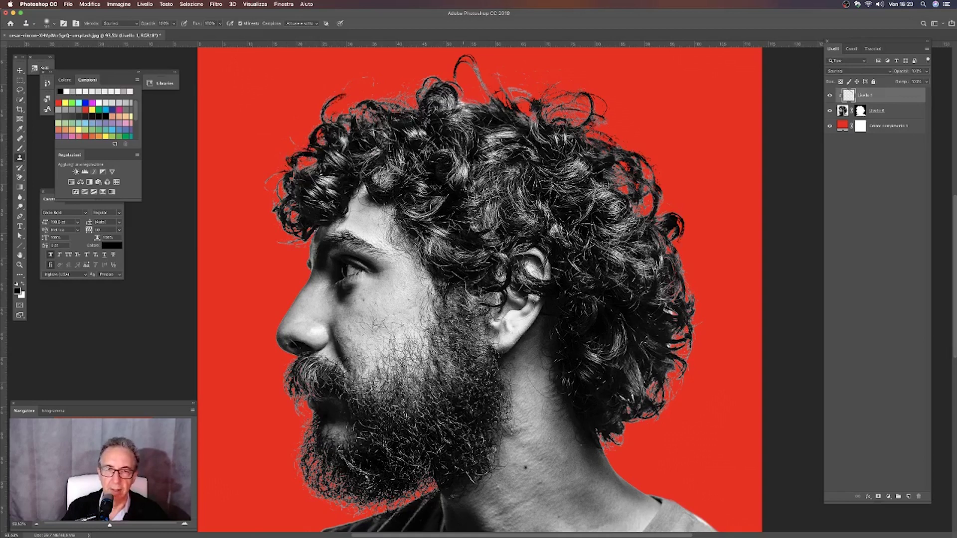
{"action": "left_click_drag", "start_coordinate": [280, 213], "coordinate": [287, 197]}
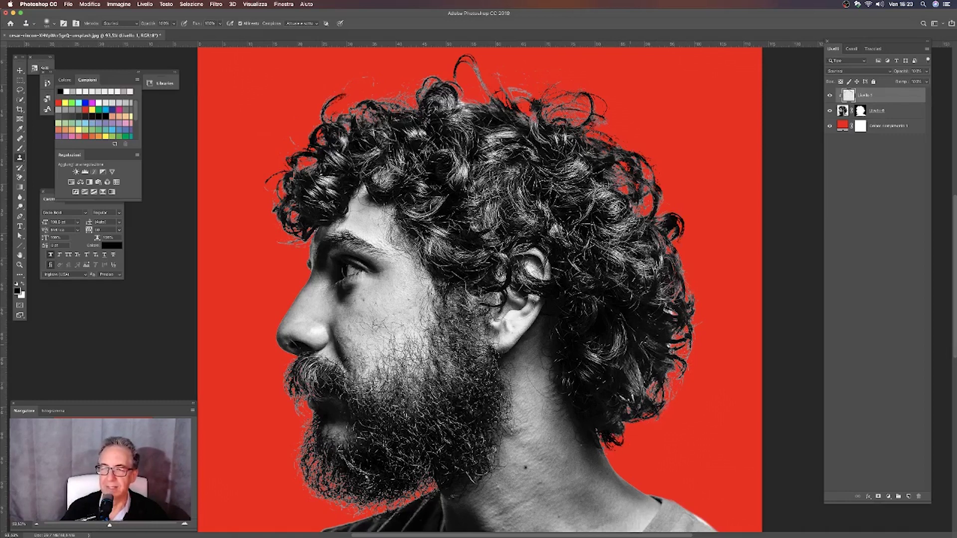
{"action": "left_click_drag", "start_coordinate": [687, 374], "coordinate": [688, 337]}
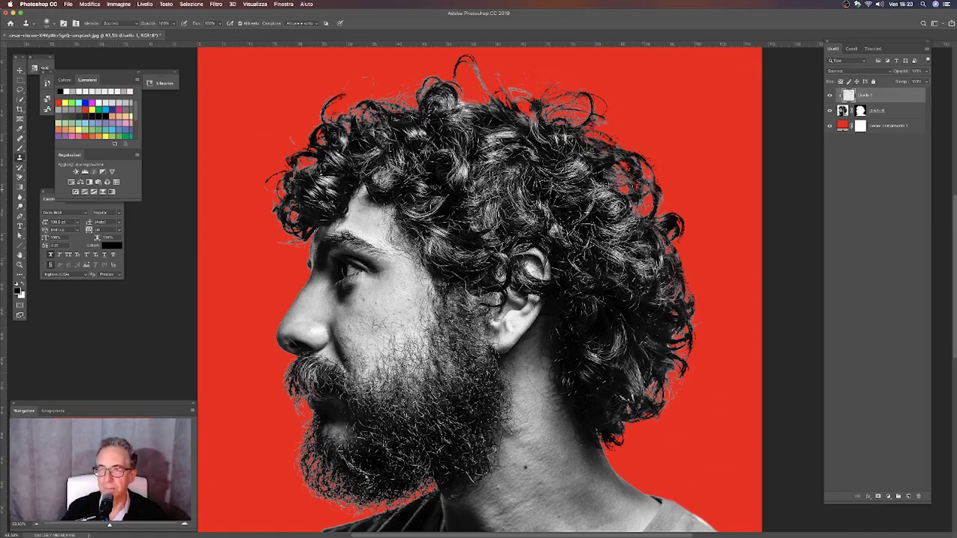
{"action": "left_click_drag", "start_coordinate": [638, 188], "coordinate": [652, 233]}
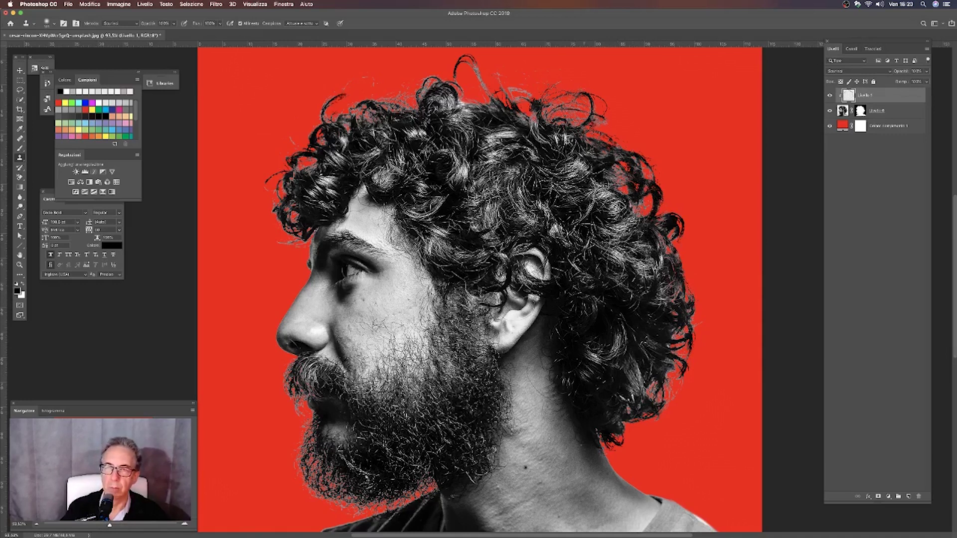
{"action": "mouse_move", "coordinate": [585, 116]}
{"action": "left_mouse_down"}
{"action": "mouse_move", "coordinate": [501, 91]}
{"action": "mouse_move", "coordinate": [481, 70]}
{"action": "left_mouse_up"}
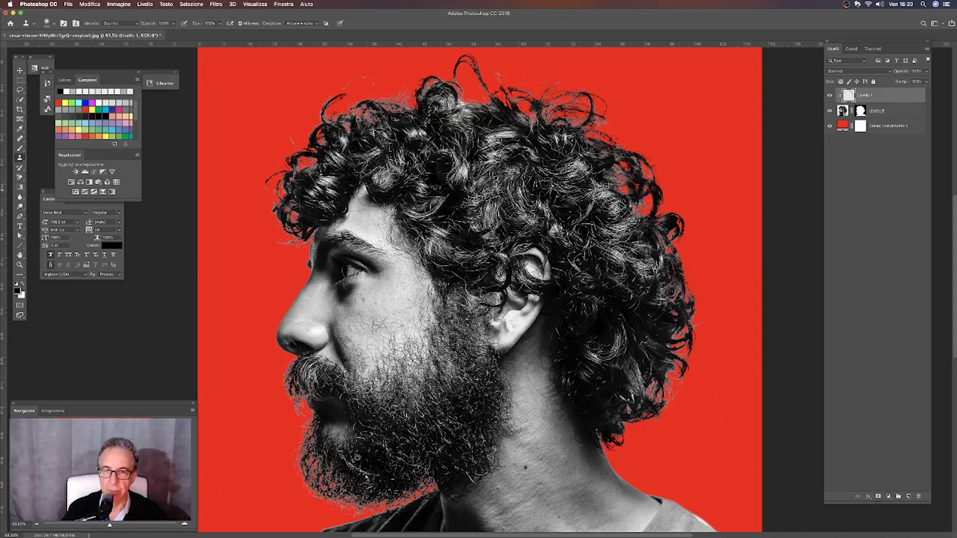
Clean up the beard's lower and left edges with cloned detail
{"action": "mouse_move", "coordinate": [305, 428]}
{"action": "left_mouse_down"}
{"action": "mouse_move", "coordinate": [314, 486]}
{"action": "mouse_move", "coordinate": [368, 501]}
{"action": "mouse_move", "coordinate": [329, 479]}
{"action": "mouse_move", "coordinate": [344, 487]}
{"action": "left_mouse_up"}
{"action": "left_click_drag", "start_coordinate": [303, 439], "coordinate": [309, 451]}
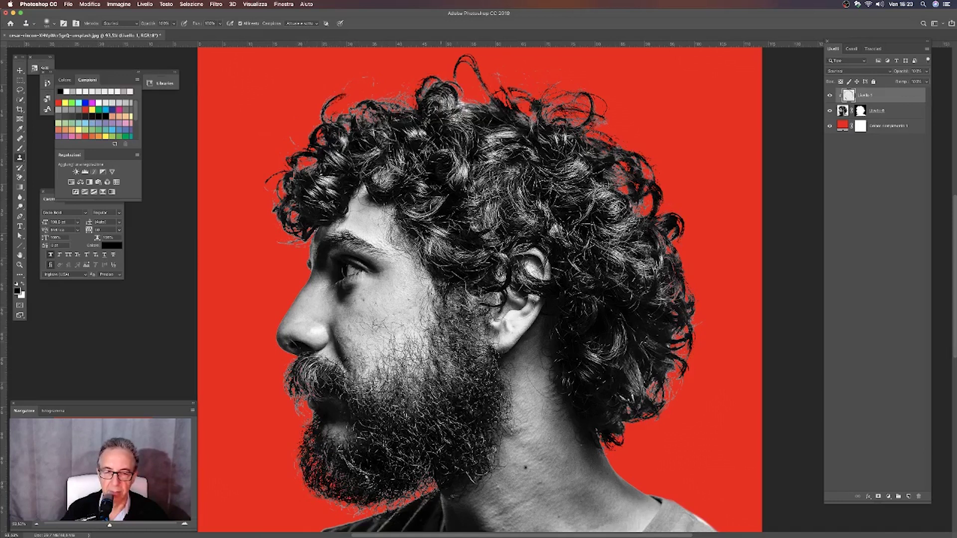
{"action": "left_click_drag", "start_coordinate": [403, 501], "coordinate": [344, 508]}
{"action": "left_click_drag", "start_coordinate": [295, 463], "coordinate": [306, 451]}
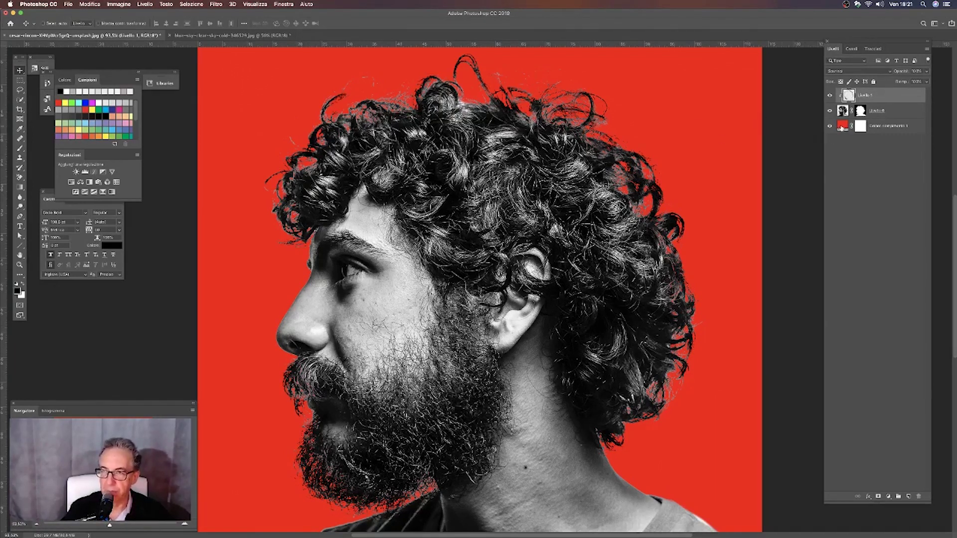
Recolour the Colore riempimento 1 fill layer from red to mint green
{"action": "left_click", "coordinate": [845, 124]}
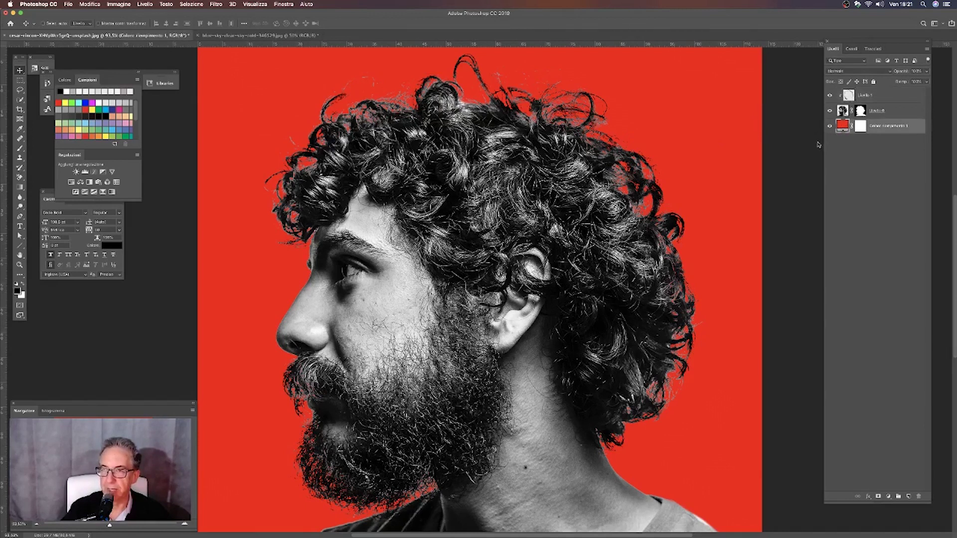
{"action": "double_click", "coordinate": [844, 126]}
{"action": "left_click_drag", "start_coordinate": [771, 170], "coordinate": [798, 165]}
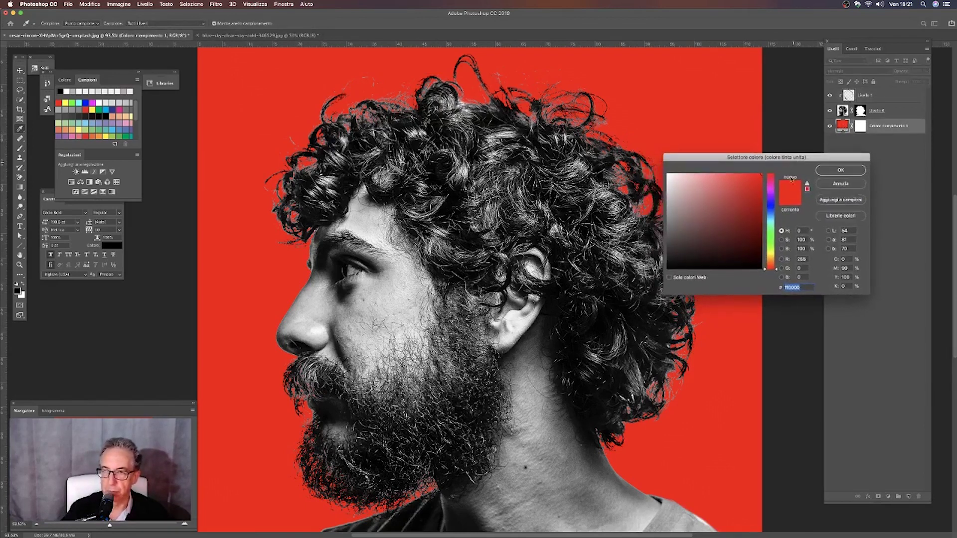
{"action": "mouse_move", "coordinate": [775, 207]}
{"action": "left_mouse_down"}
{"action": "mouse_move", "coordinate": [759, 264]}
{"action": "mouse_move", "coordinate": [778, 205]}
{"action": "mouse_move", "coordinate": [775, 242]}
{"action": "mouse_move", "coordinate": [776, 207]}
{"action": "mouse_move", "coordinate": [768, 236]}
{"action": "mouse_move", "coordinate": [775, 227]}
{"action": "left_mouse_up"}
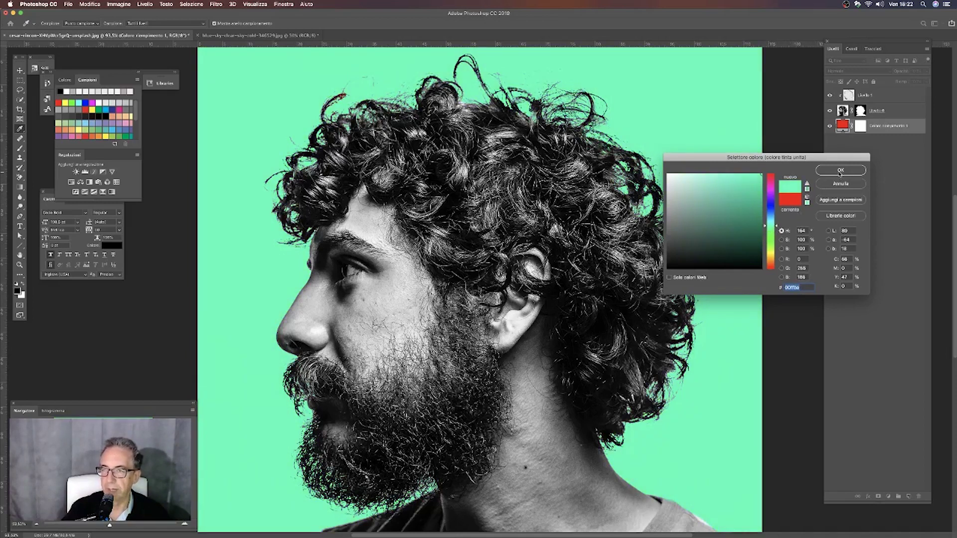
{"action": "key", "text": "Return"}
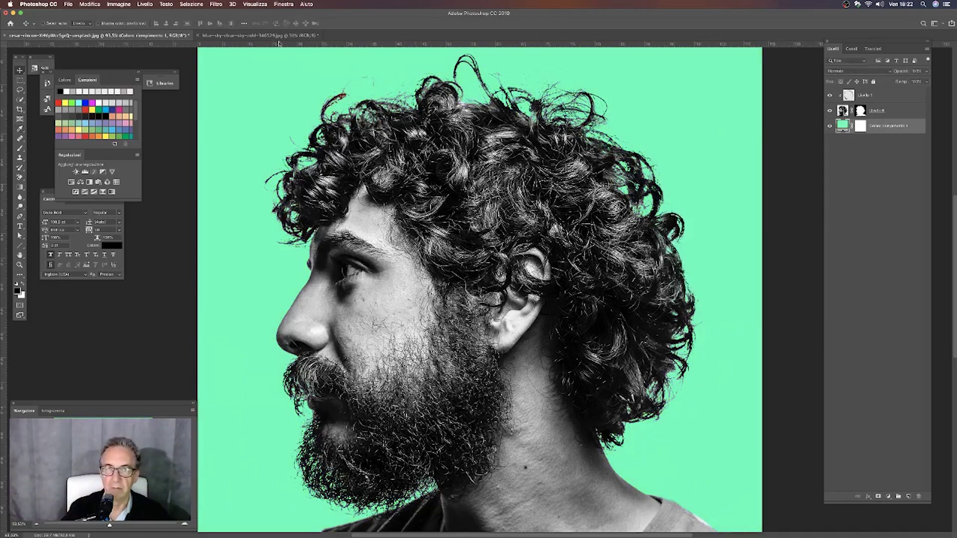
{"action": "left_click", "coordinate": [286, 35]}
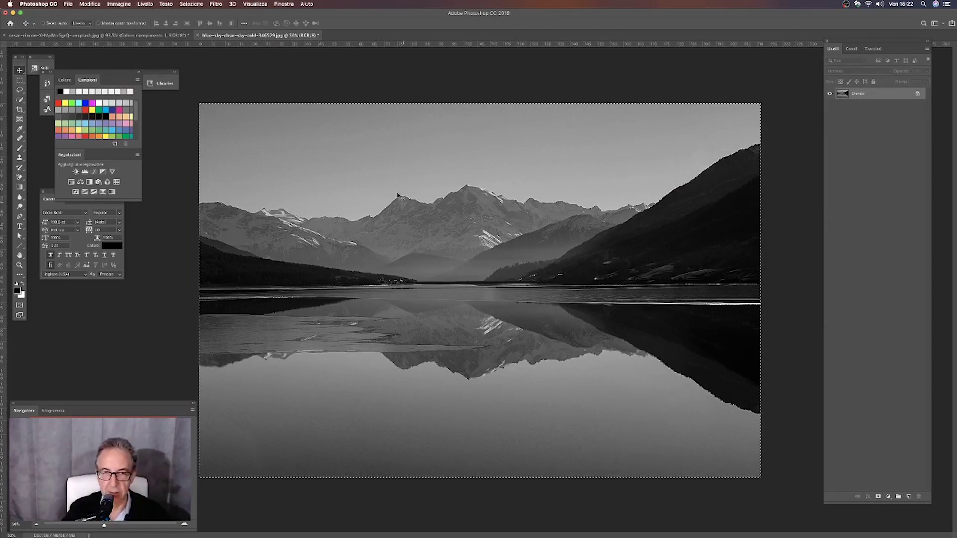
Paste the mountain-lake photo into the portrait as Livello 2 behind the man
{"action": "left_click", "coordinate": [109, 35]}
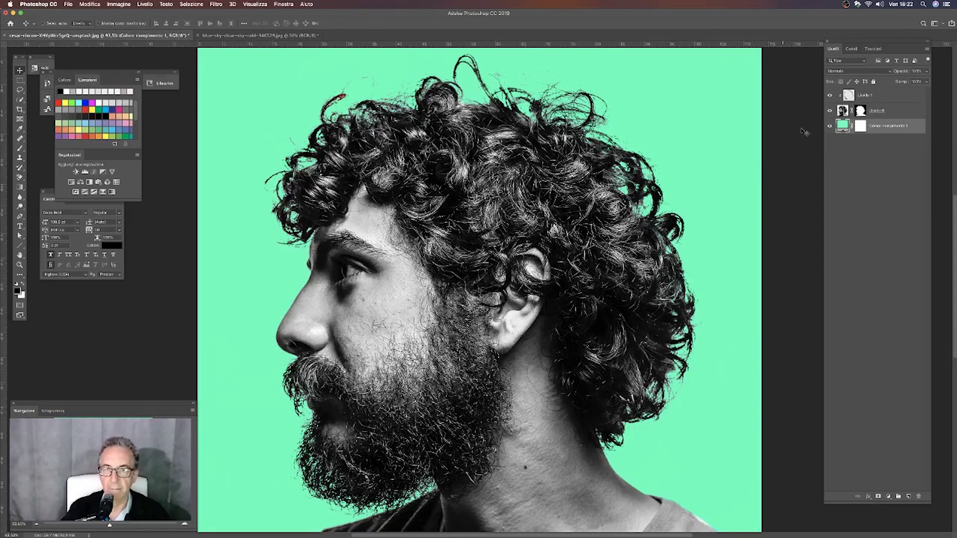
{"action": "left_click", "coordinate": [308, 36]}
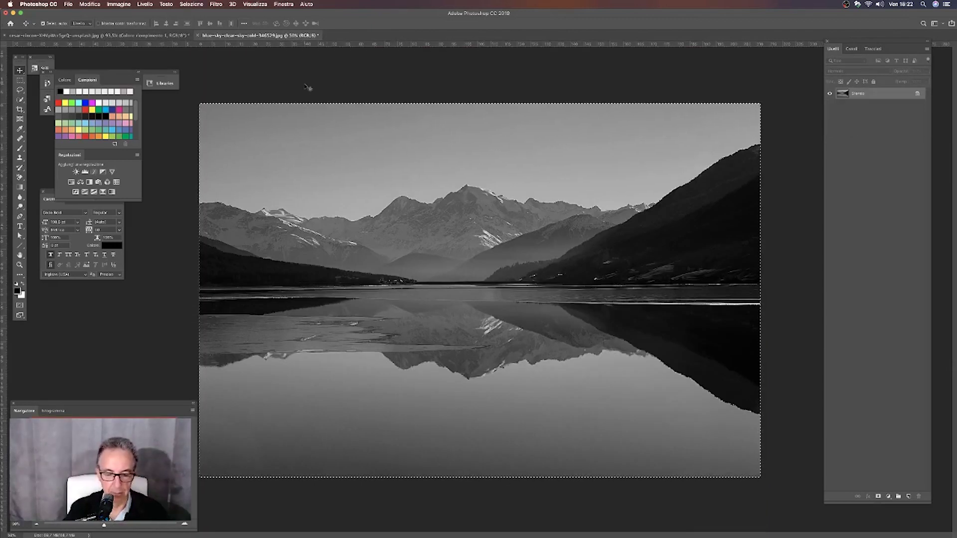
{"action": "left_click", "coordinate": [153, 37]}
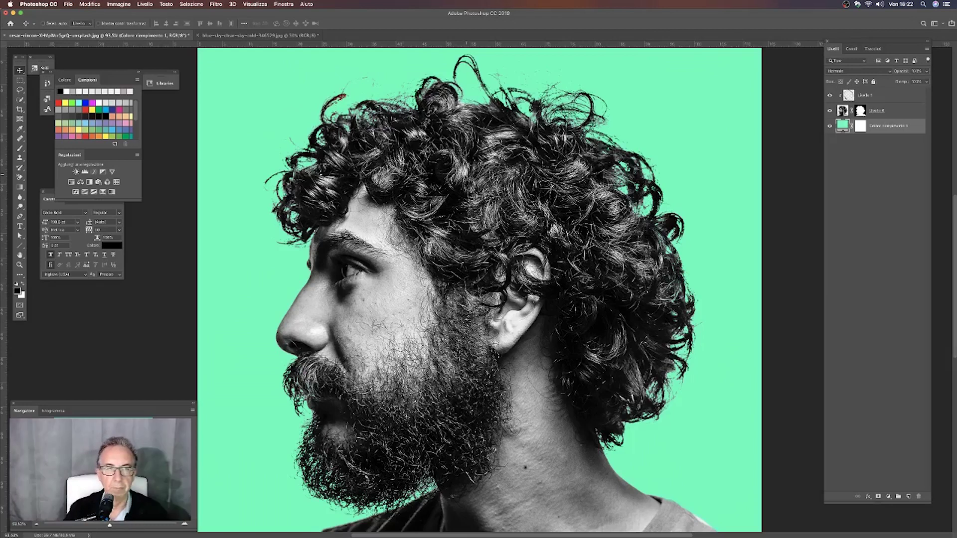
{"action": "key", "text": "ctrl+v"}
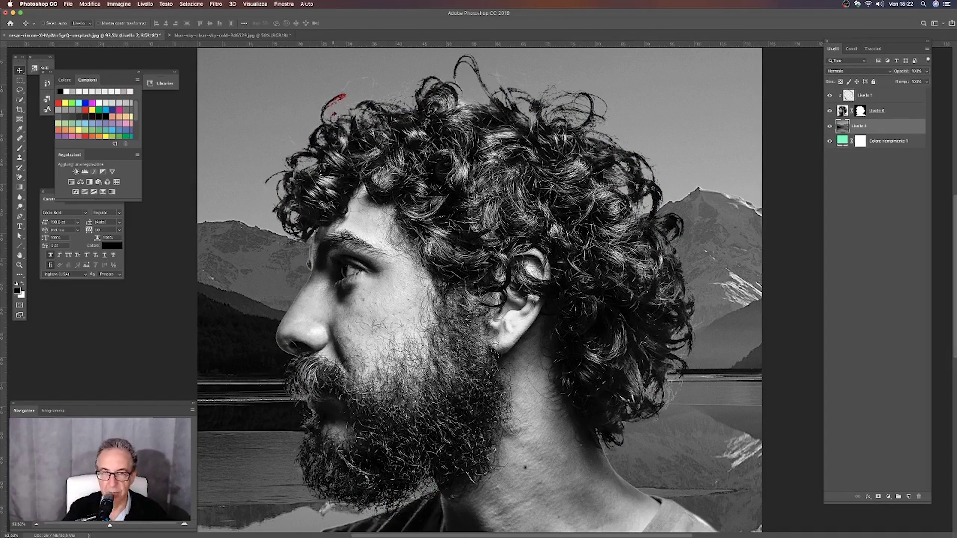
{"action": "left_click", "coordinate": [909, 93]}
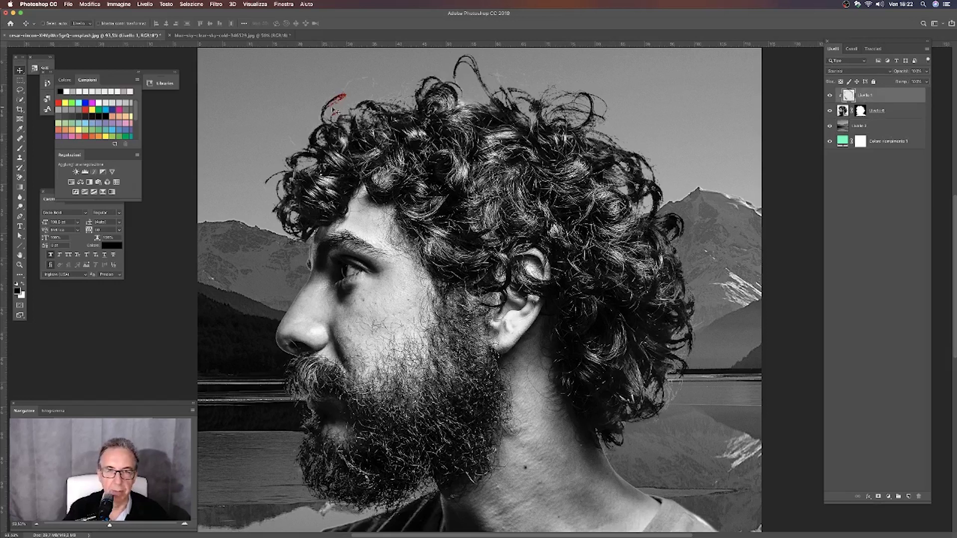
Clone over the red strand in the top-left curls, then zoom out to view the composite
{"action": "left_click", "coordinate": [22, 159]}
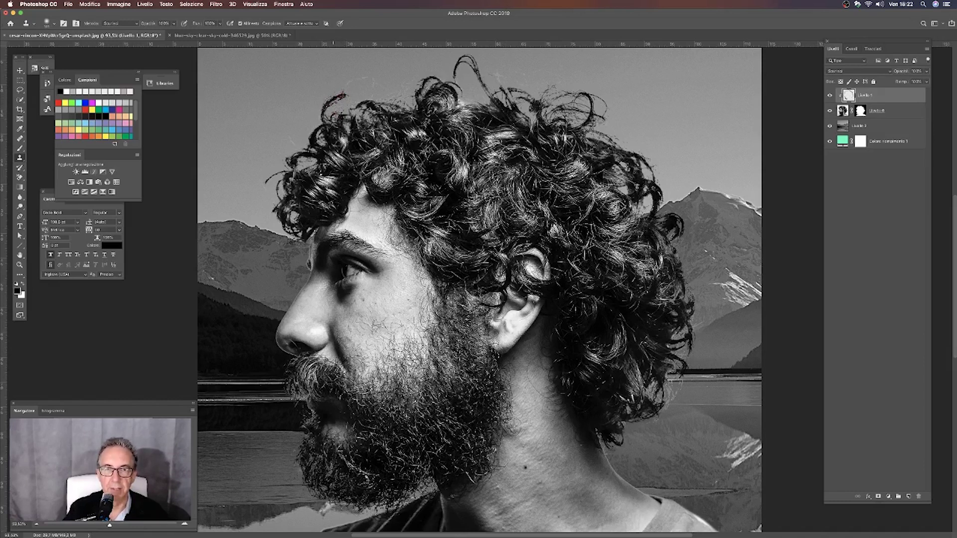
{"action": "mouse_move", "coordinate": [384, 102]}
{"action": "left_mouse_down"}
{"action": "mouse_move", "coordinate": [354, 125]}
{"action": "mouse_move", "coordinate": [328, 128]}
{"action": "left_mouse_up"}
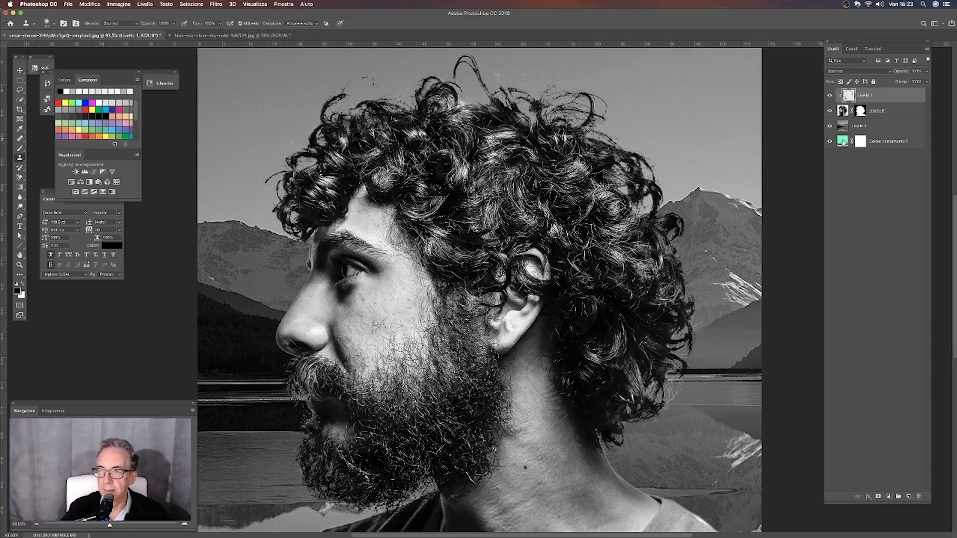
{"action": "left_click", "coordinate": [20, 70]}
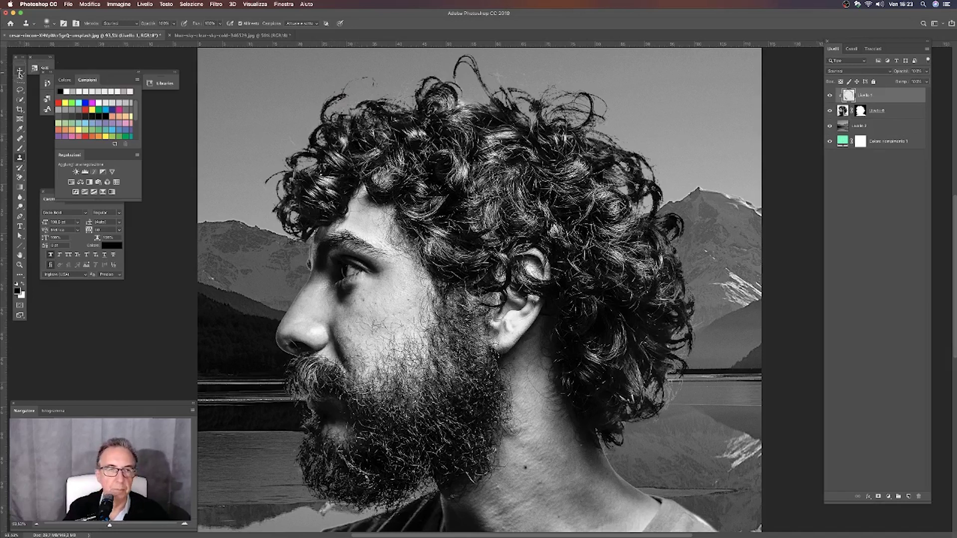
{"action": "left_click", "coordinate": [20, 265]}
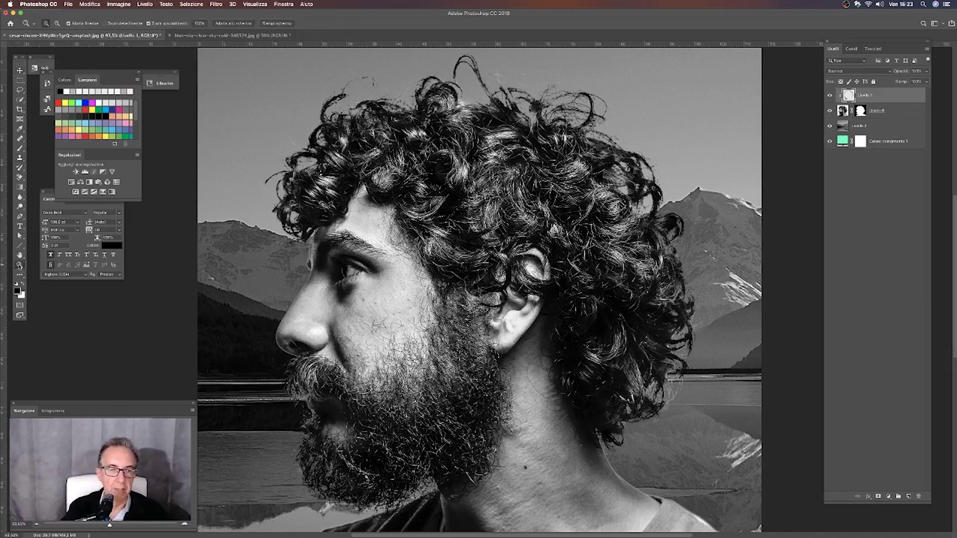
{"action": "left_click_drag", "start_coordinate": [527, 277], "coordinate": [511, 274]}
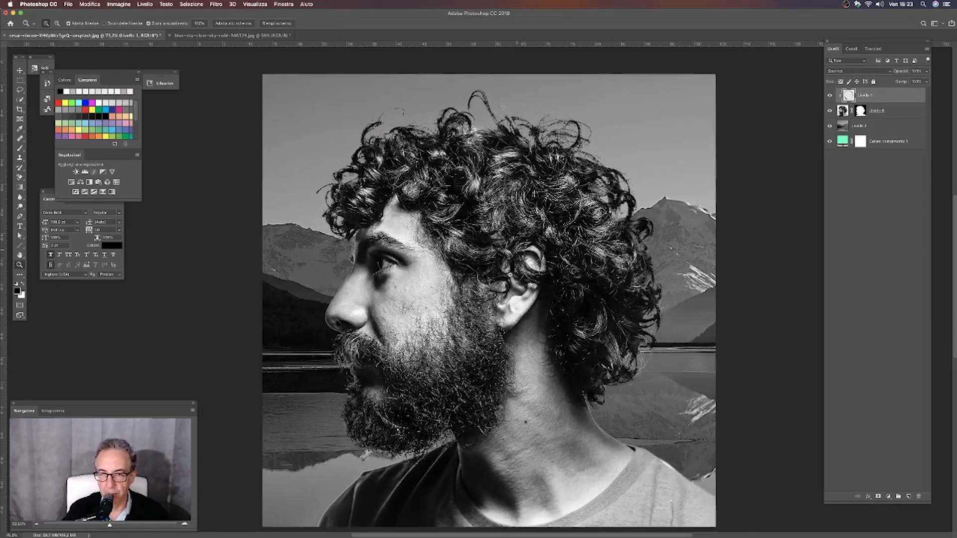